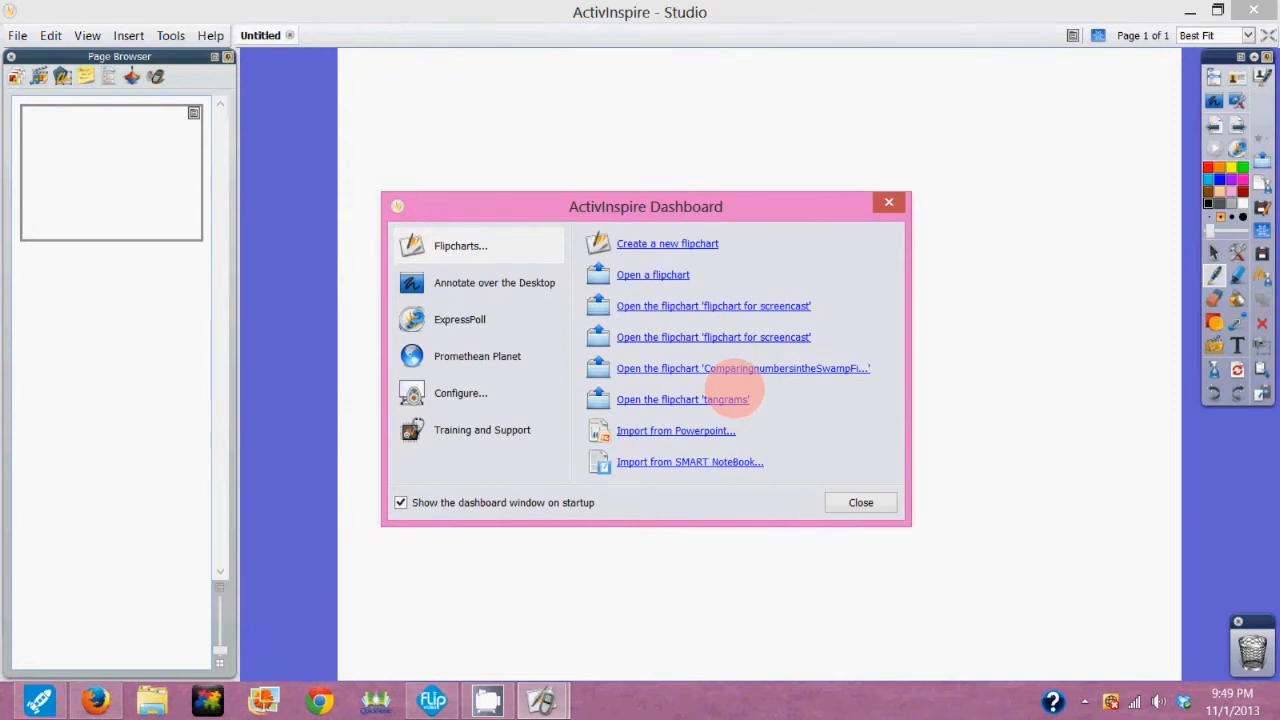
Dismiss the startup dashboard and look over the available file, editing, view, insertion and tool commands.
{"action": "left_click", "coordinate": [888, 202]}
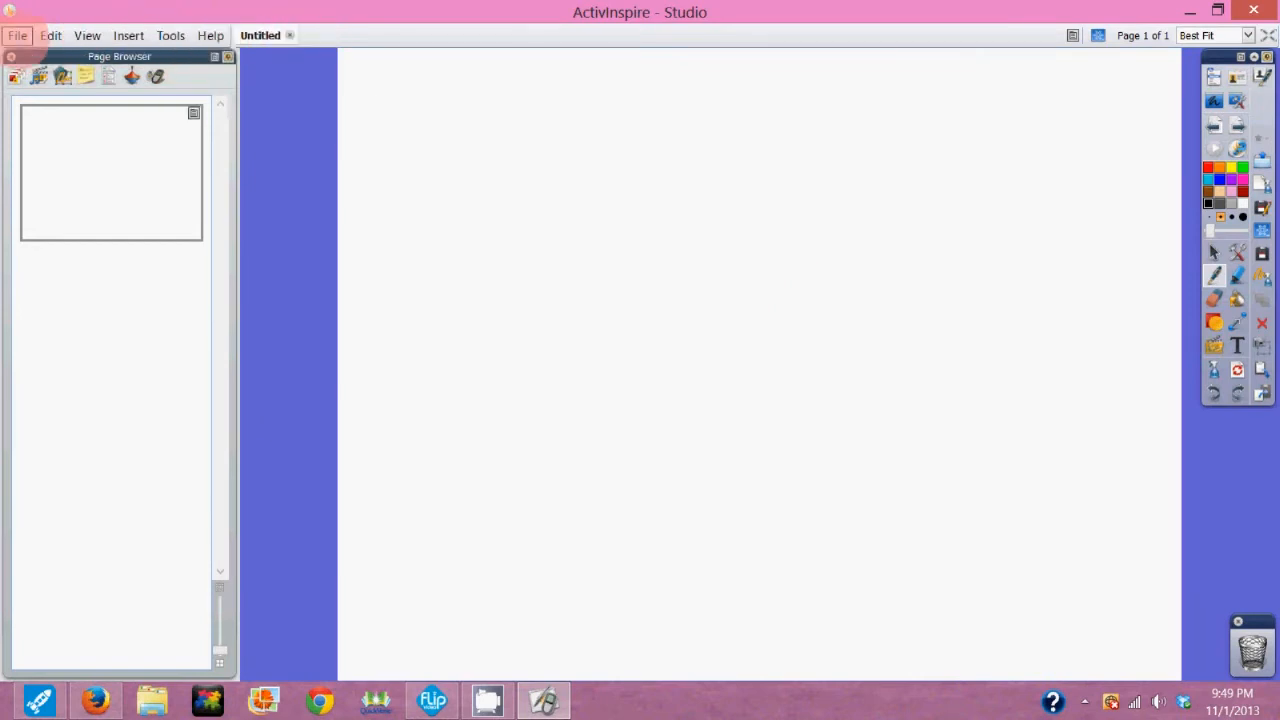
{"action": "left_click", "coordinate": [17, 35]}
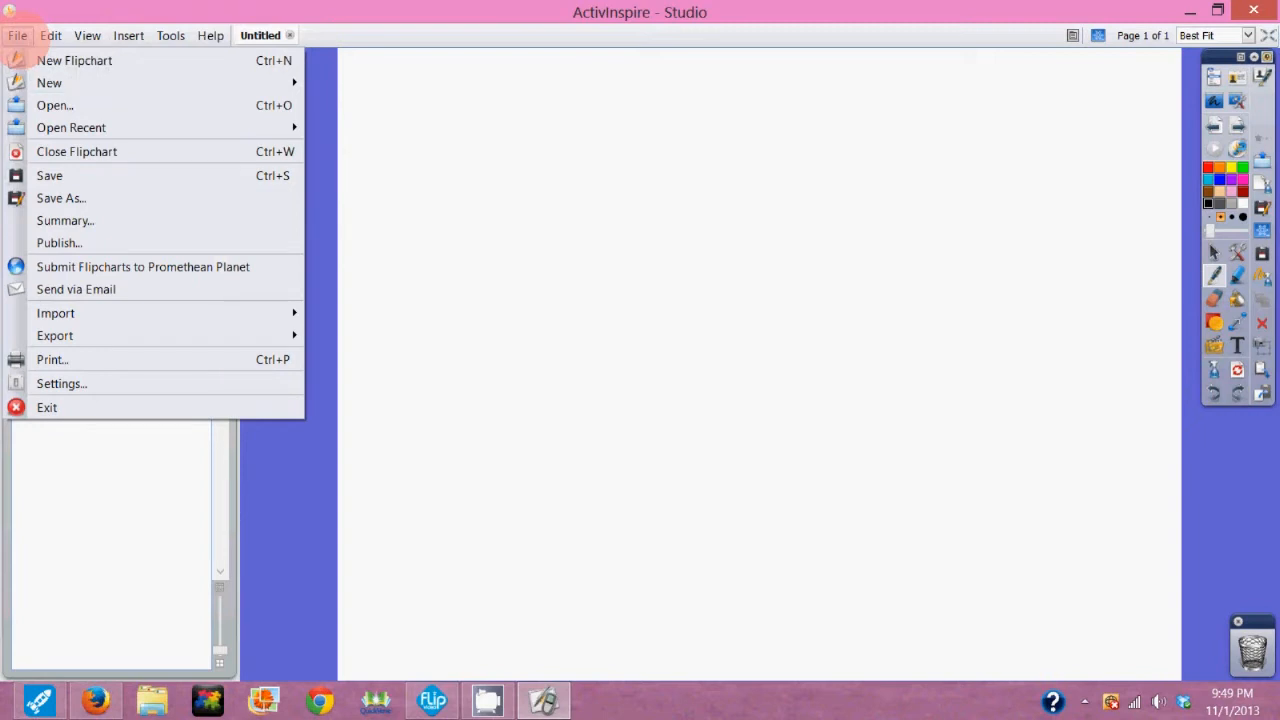
{"action": "mouse_move", "coordinate": [50, 35]}
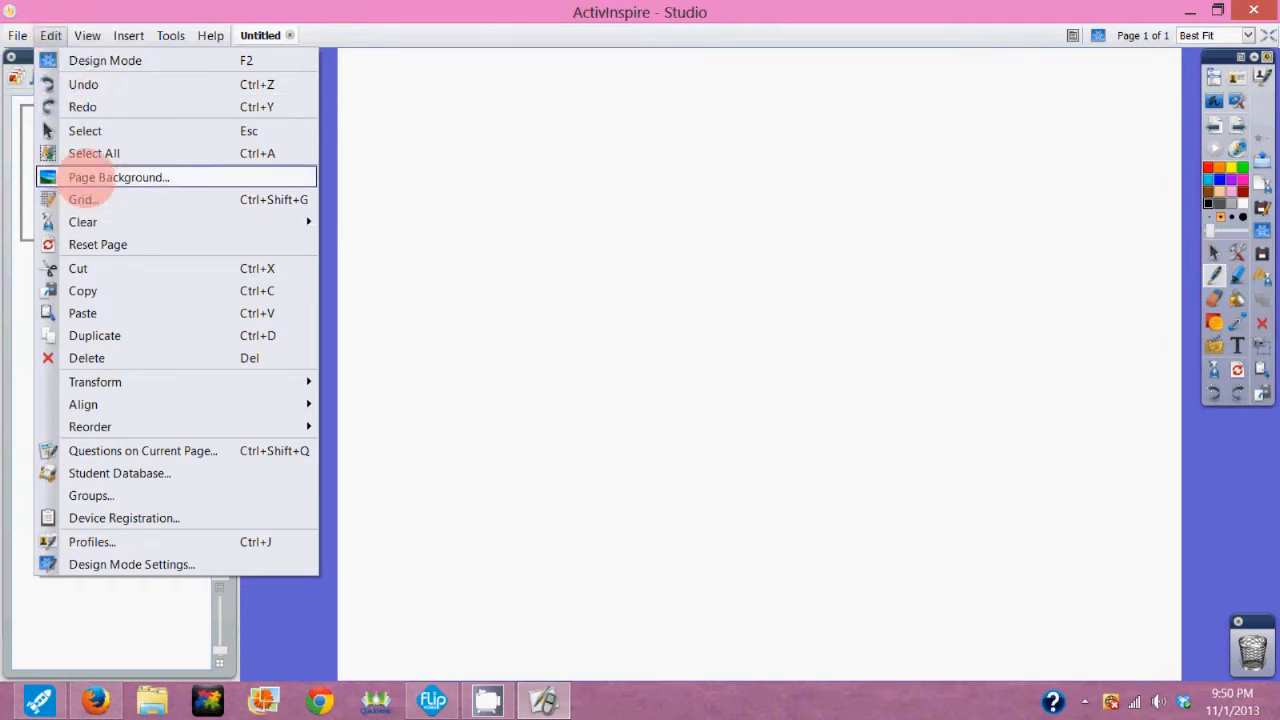
{"action": "left_click", "coordinate": [87, 36]}
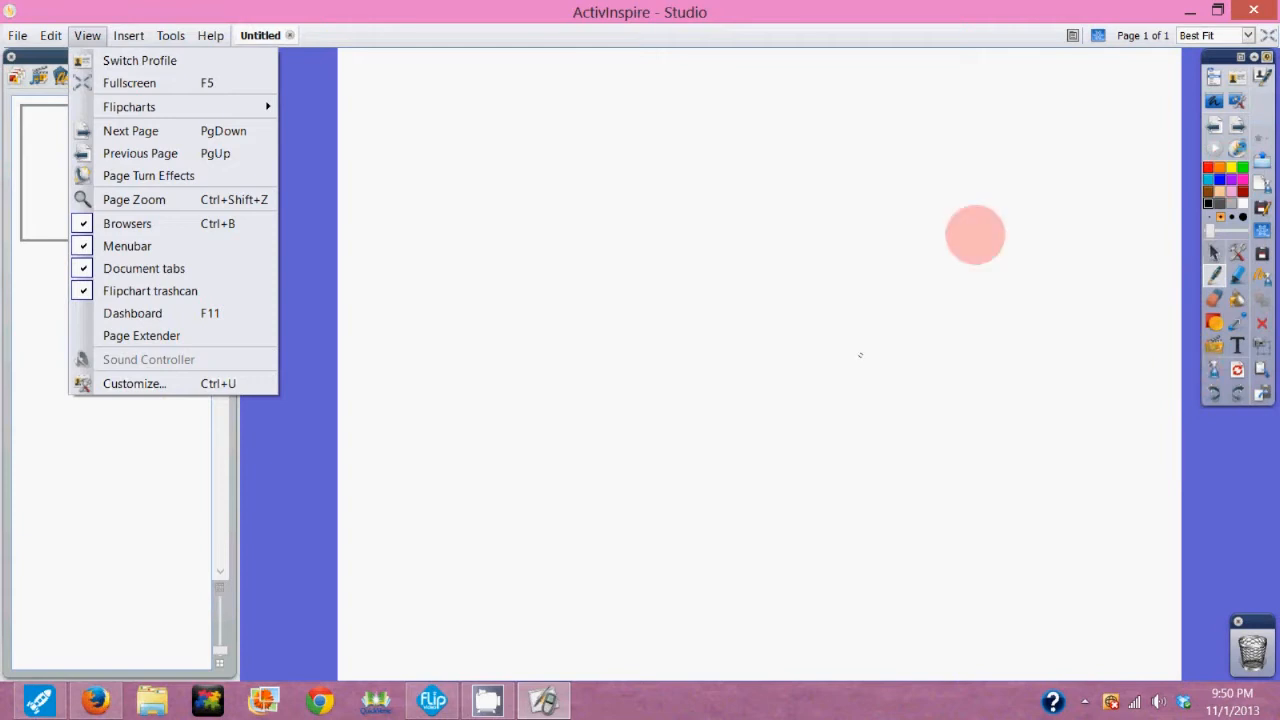
{"action": "left_click", "coordinate": [128, 35]}
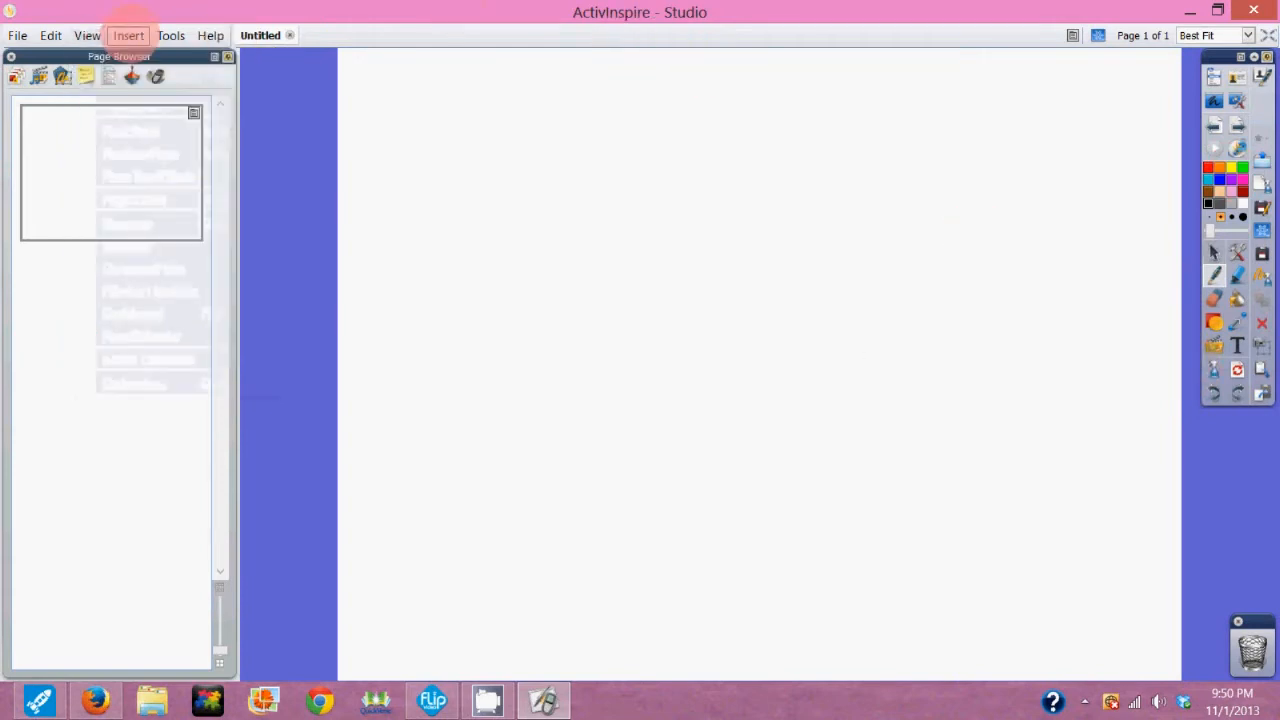
{"action": "left_click", "coordinate": [128, 35]}
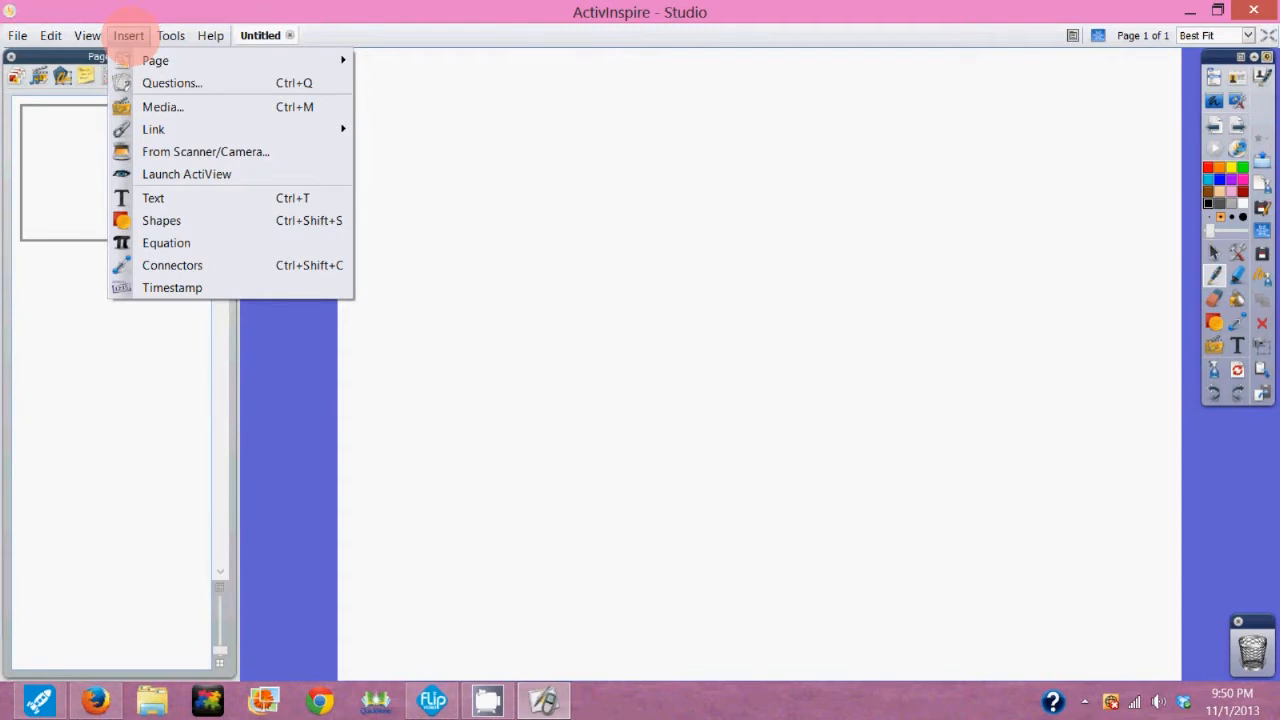
{"action": "left_click", "coordinate": [172, 38]}
{"action": "left_click", "coordinate": [172, 38]}
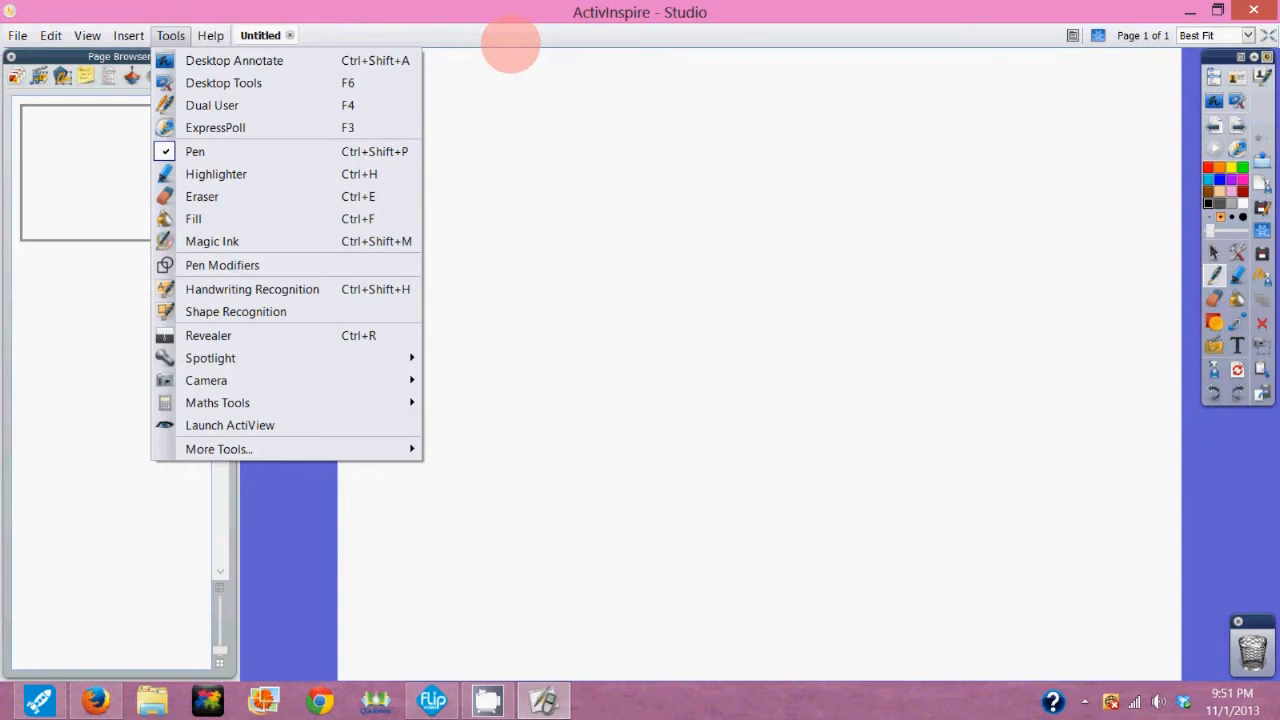
{"action": "left_click", "coordinate": [518, 104]}
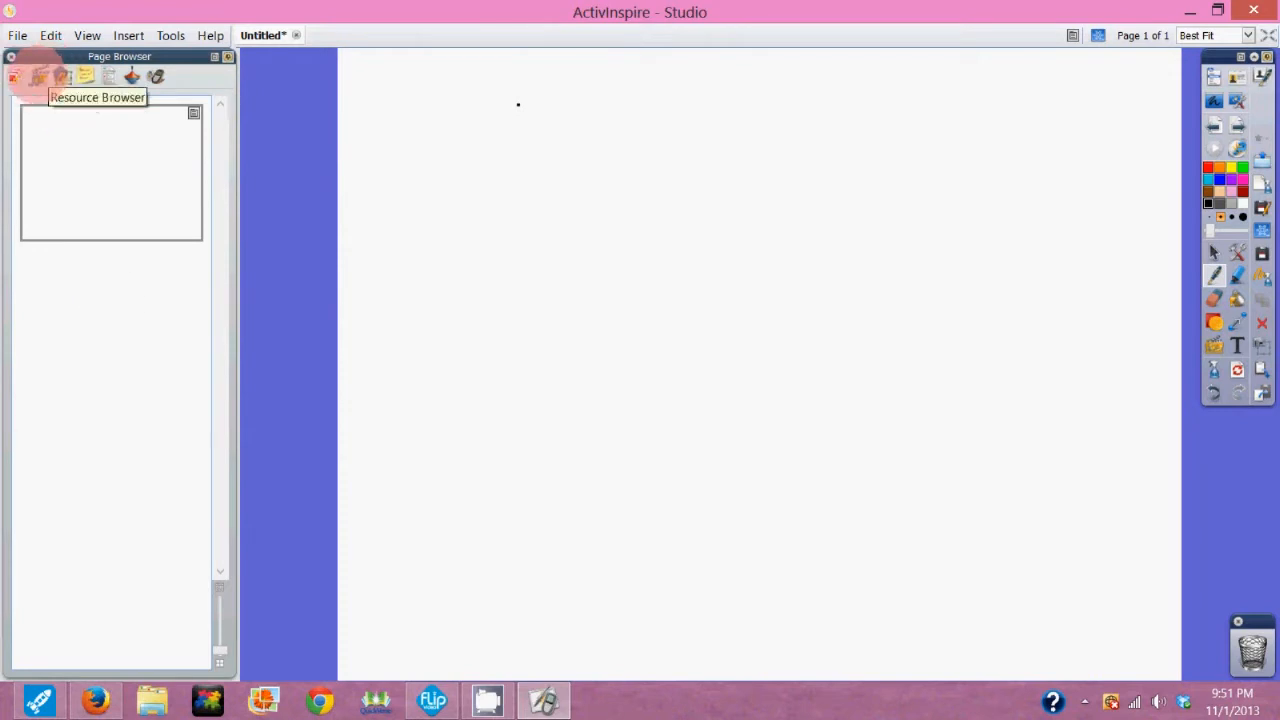
Examine the Resource, Object, Notes, Property, Action and Voting browsers one after another.
{"action": "left_click", "coordinate": [38, 76]}
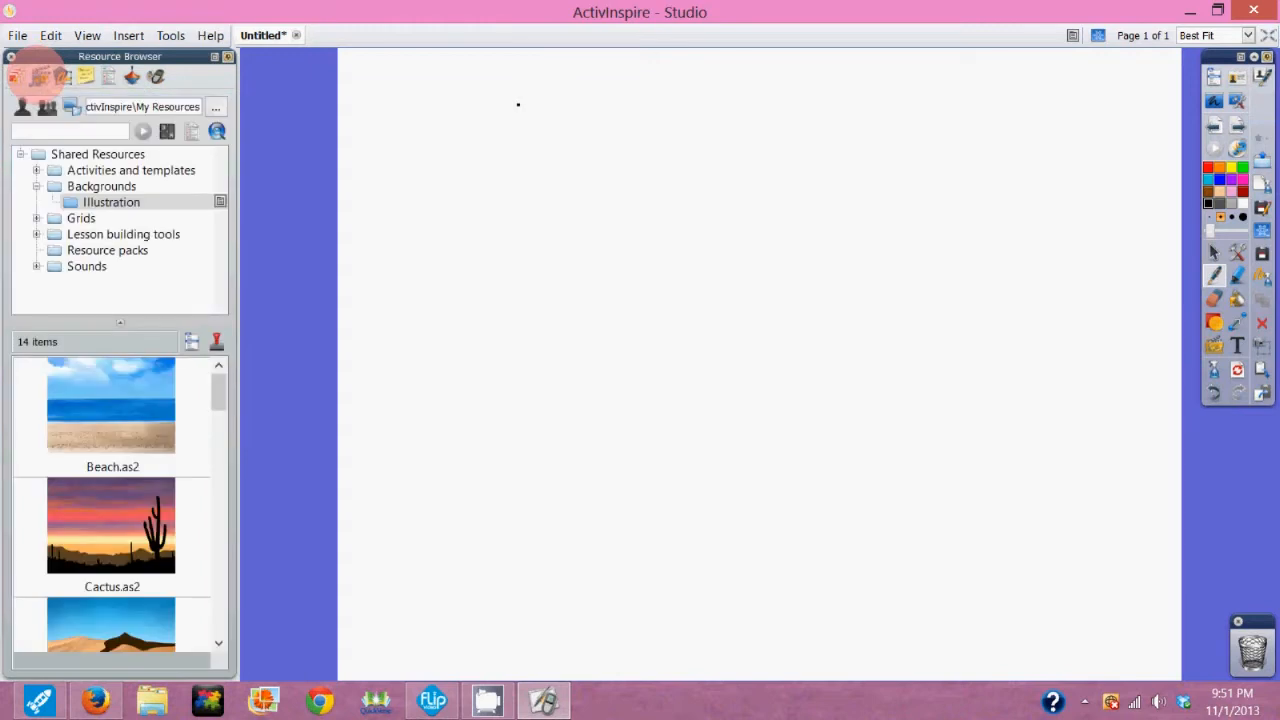
{"action": "left_click", "coordinate": [62, 76]}
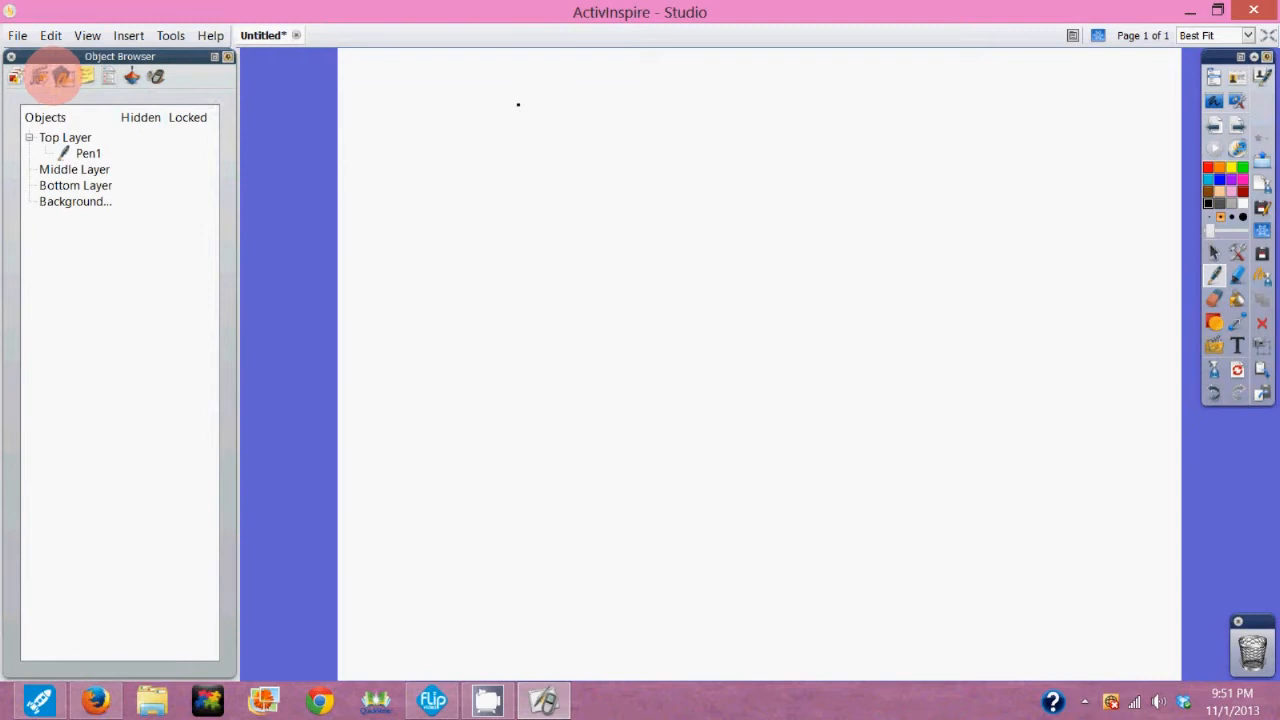
{"action": "left_click", "coordinate": [87, 76]}
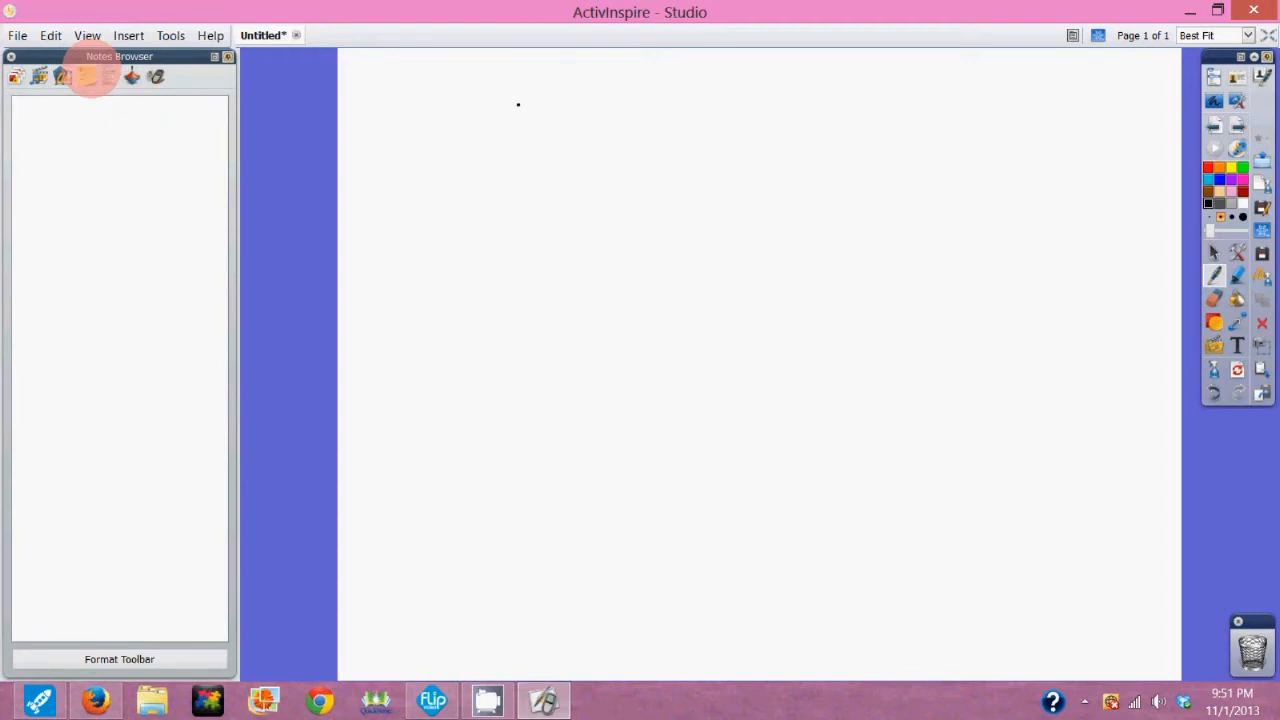
{"action": "left_click", "coordinate": [110, 77]}
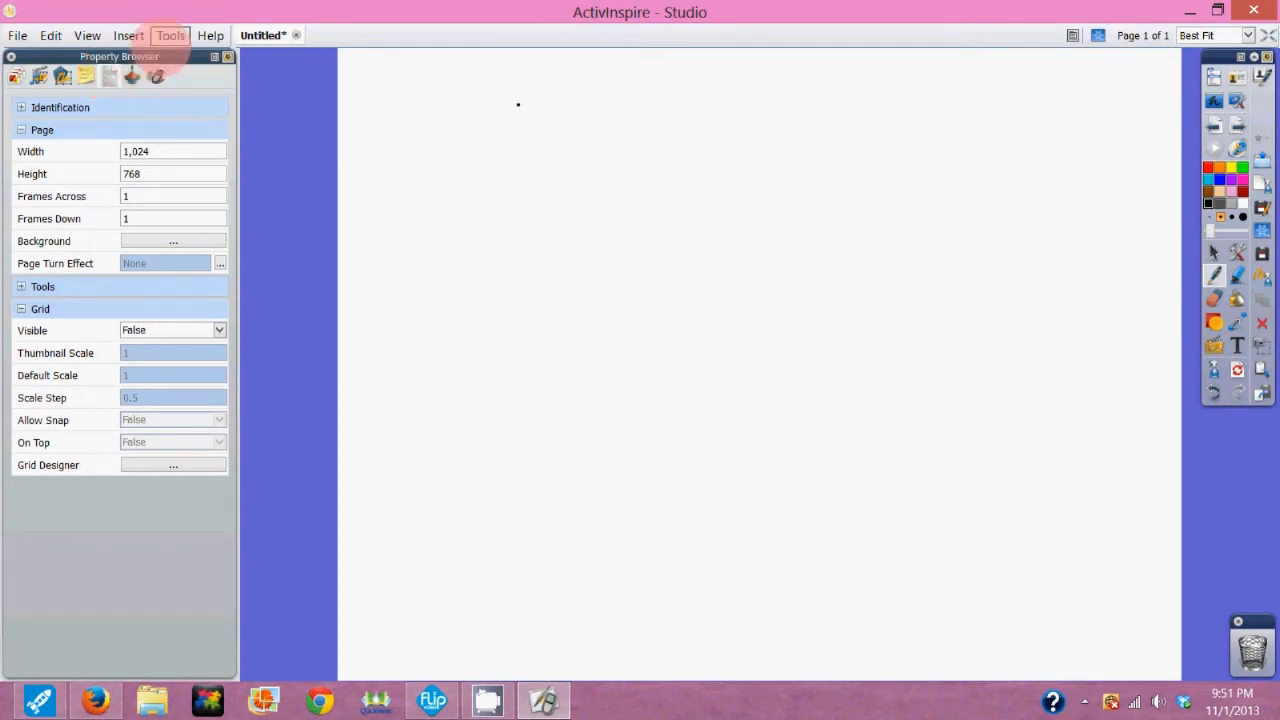
{"action": "left_click", "coordinate": [132, 77]}
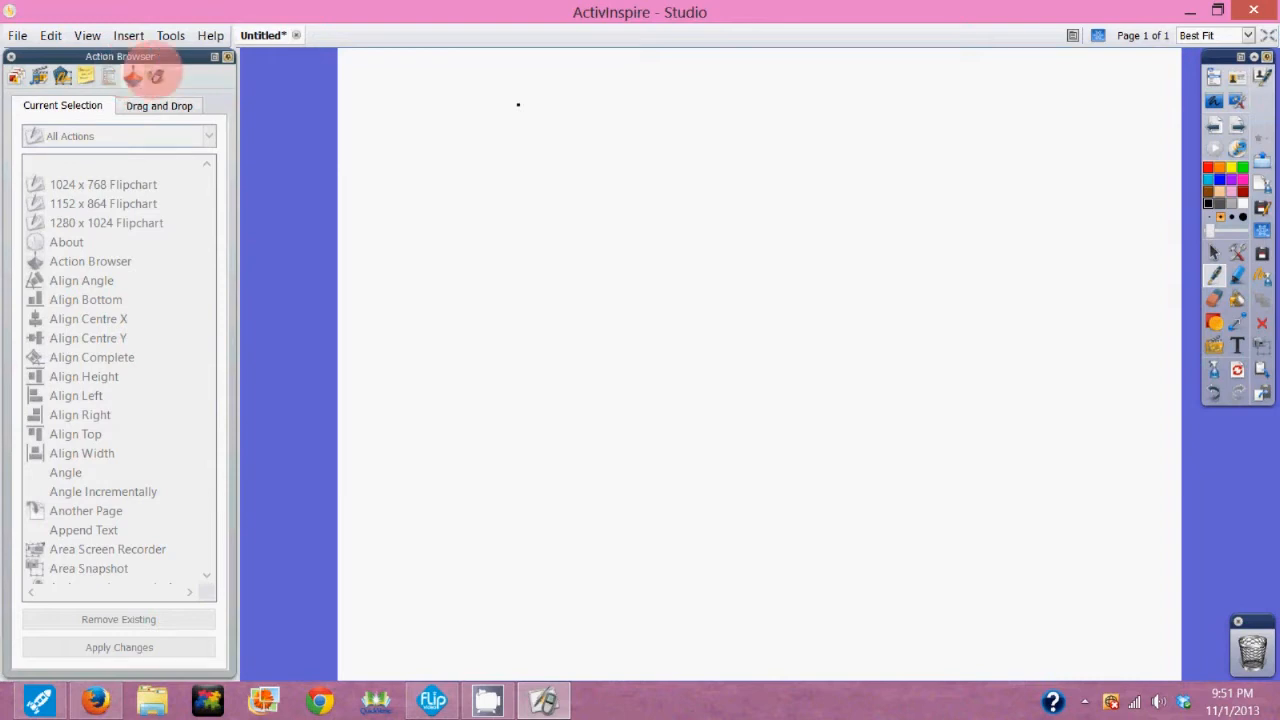
{"action": "left_click", "coordinate": [157, 77]}
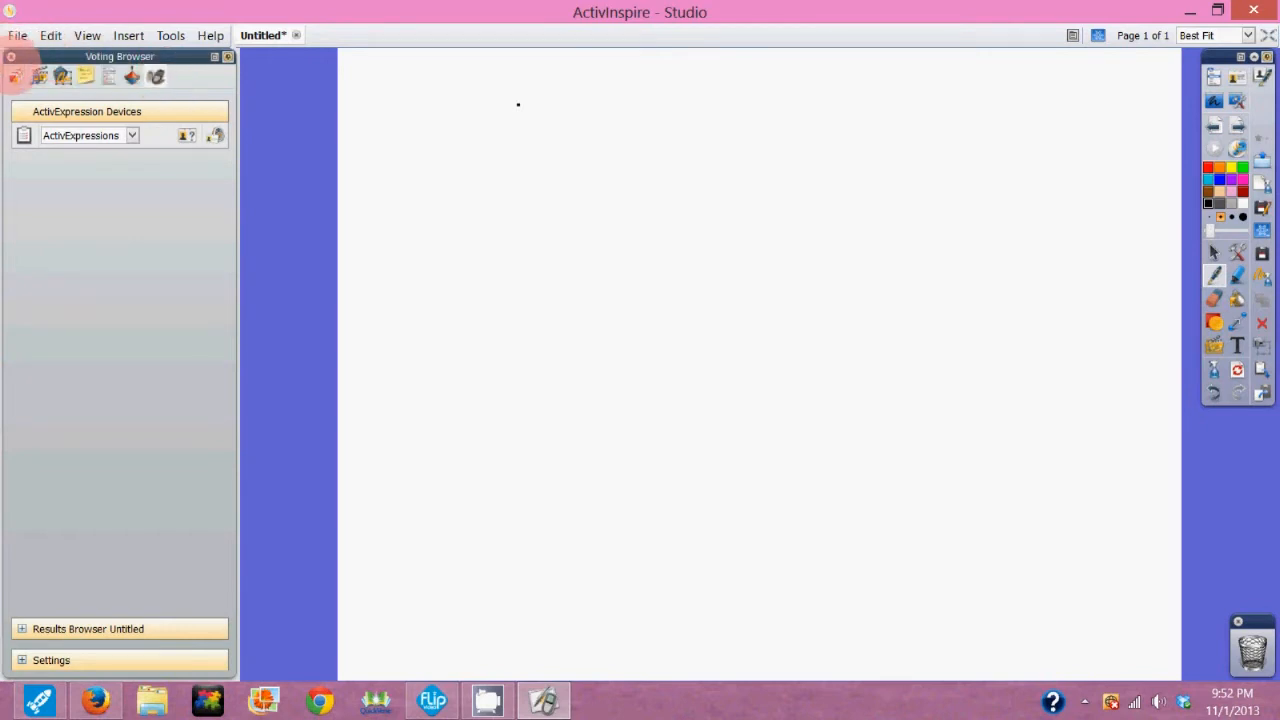
Browse the shared background categories and place the Beach illustration on the page as its background.
{"action": "left_click", "coordinate": [39, 77]}
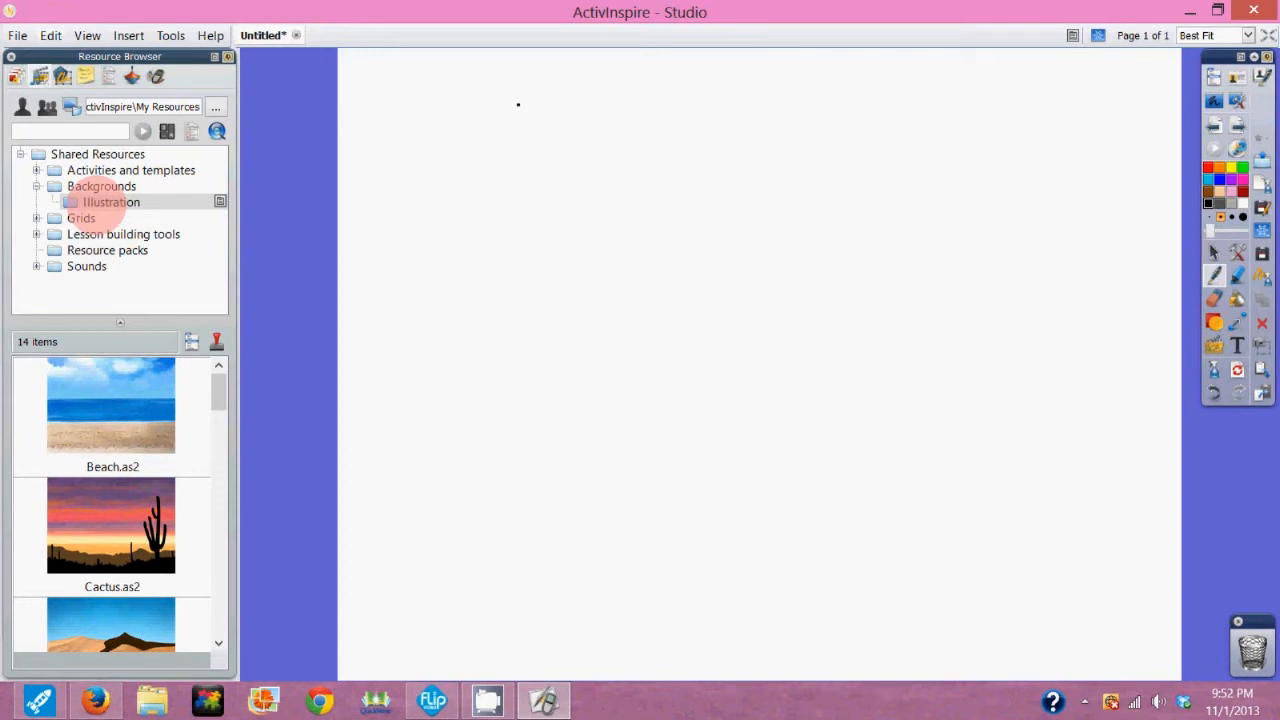
{"action": "left_click", "coordinate": [36, 186]}
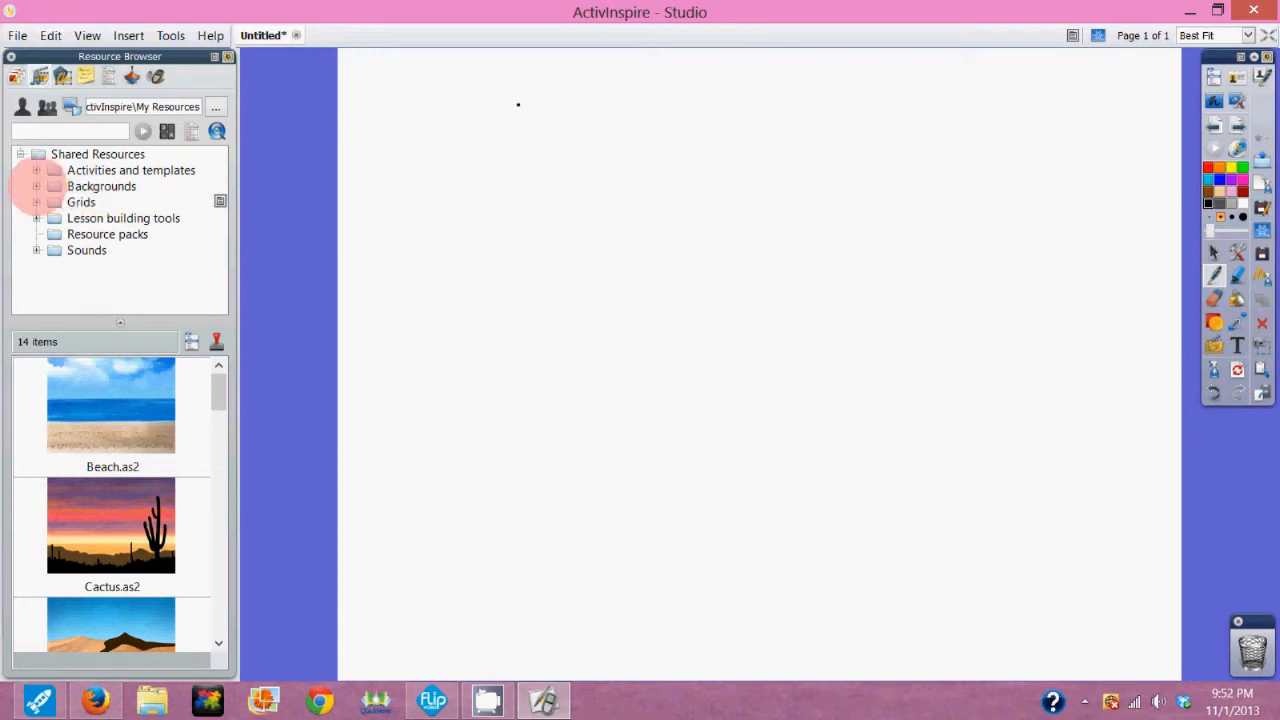
{"action": "left_click", "coordinate": [36, 186]}
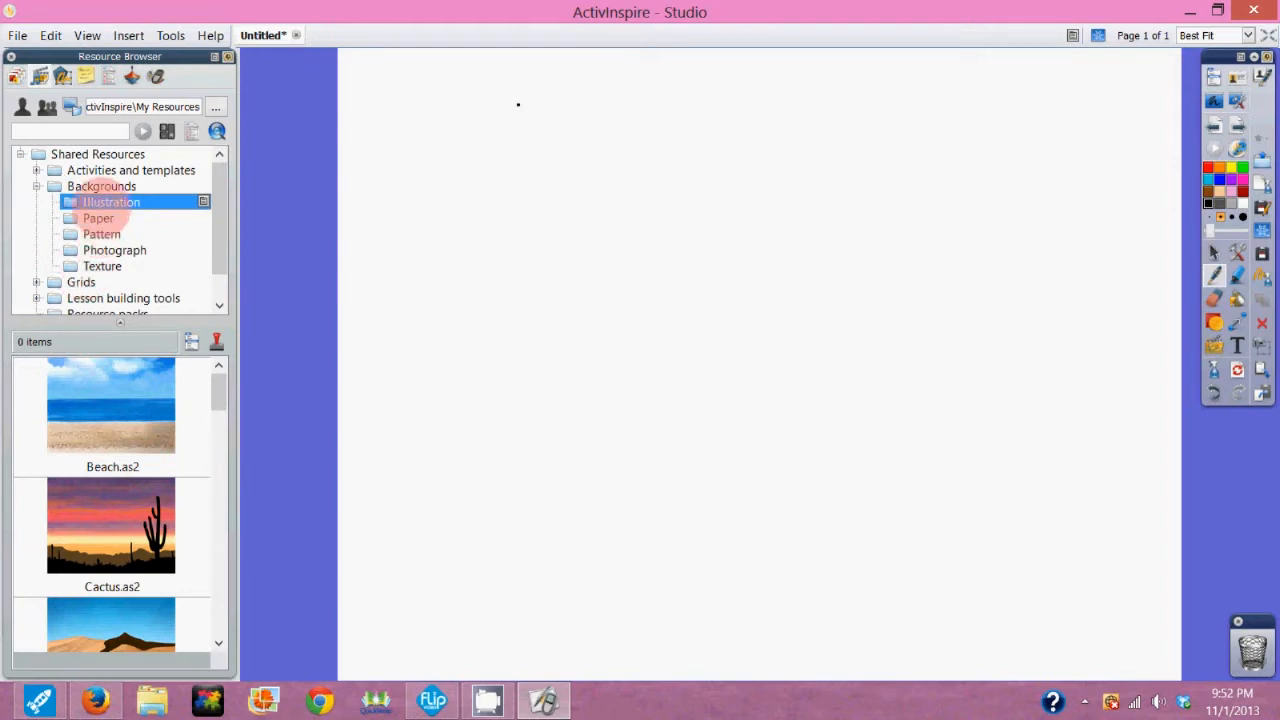
{"action": "left_click", "coordinate": [98, 218]}
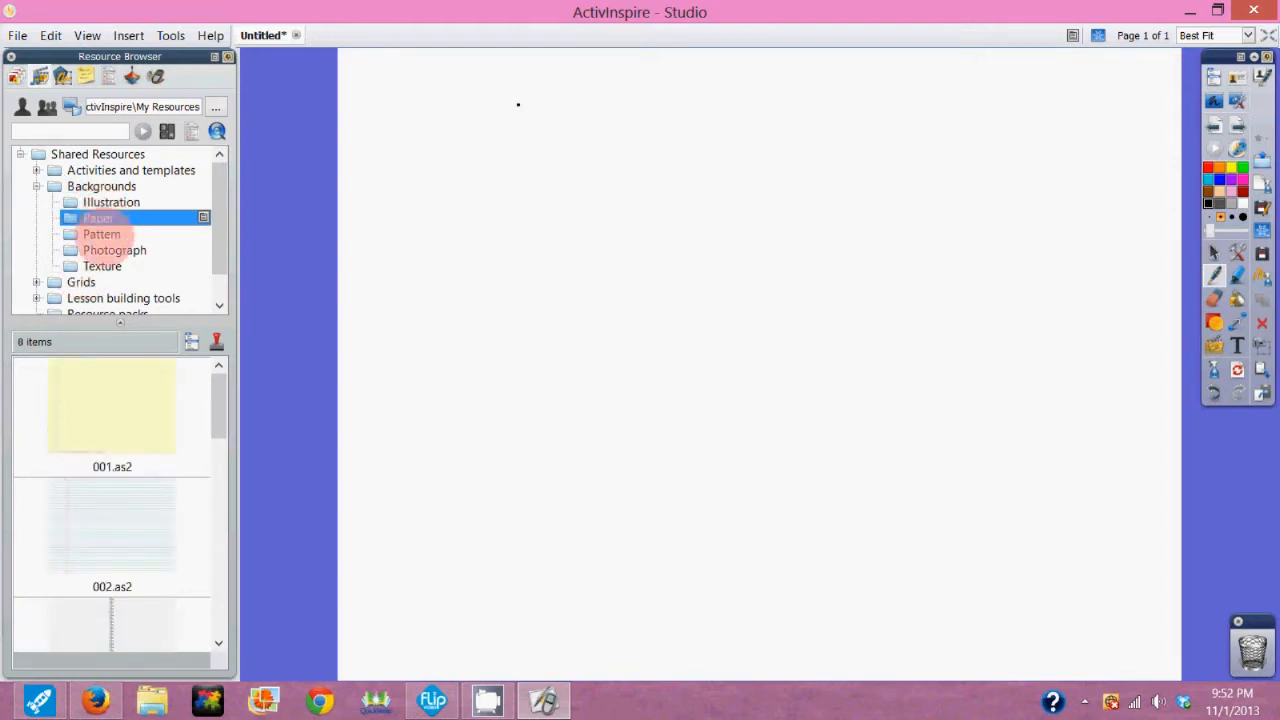
{"action": "left_click", "coordinate": [101, 234]}
{"action": "left_click", "coordinate": [112, 250]}
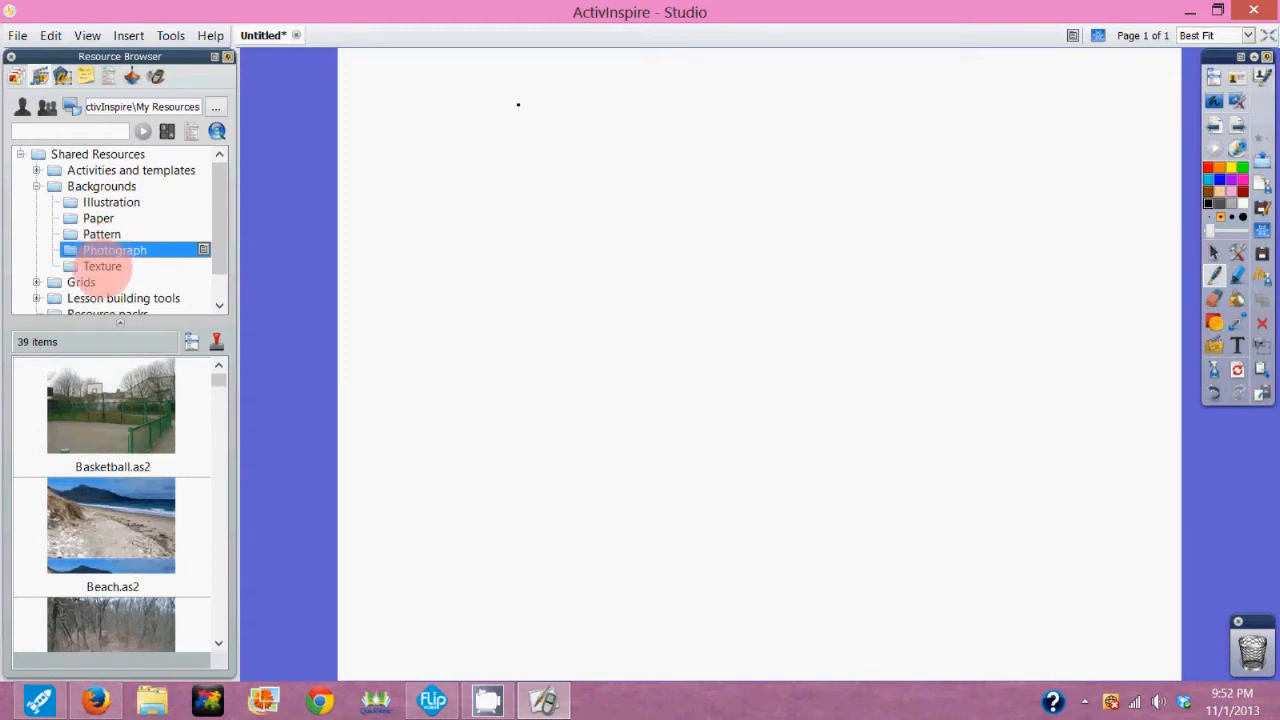
{"action": "left_click", "coordinate": [102, 266]}
{"action": "left_click", "coordinate": [110, 202]}
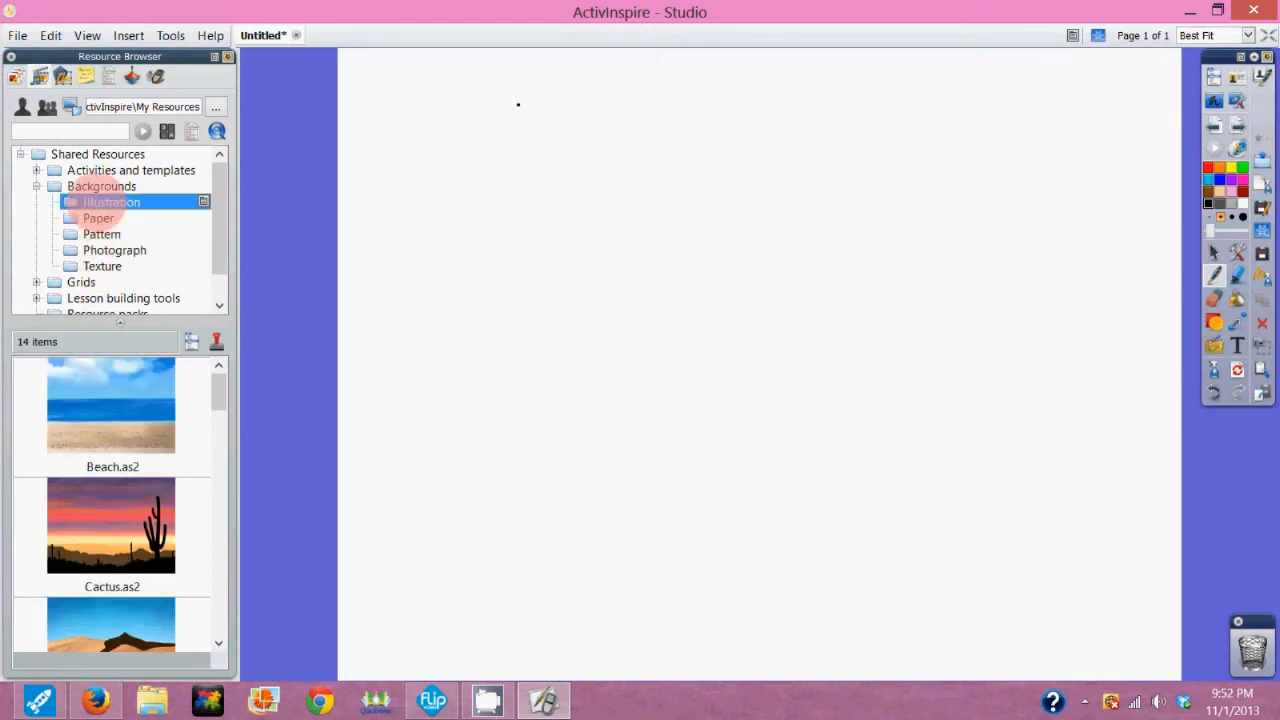
{"action": "left_click_drag", "start_coordinate": [110, 405], "coordinate": [517, 290]}
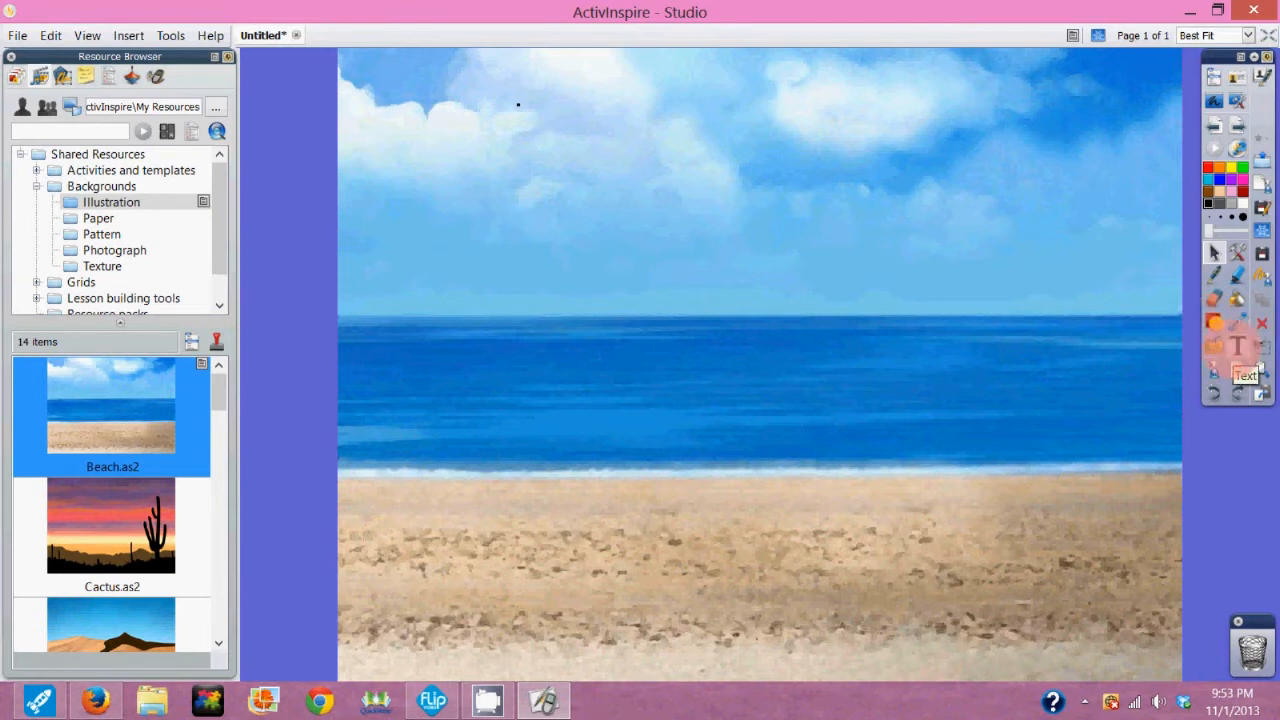
Add a text box in the sky area of the beach page, widen it and move it close to the page's upper edge.
{"action": "left_click", "coordinate": [1238, 346]}
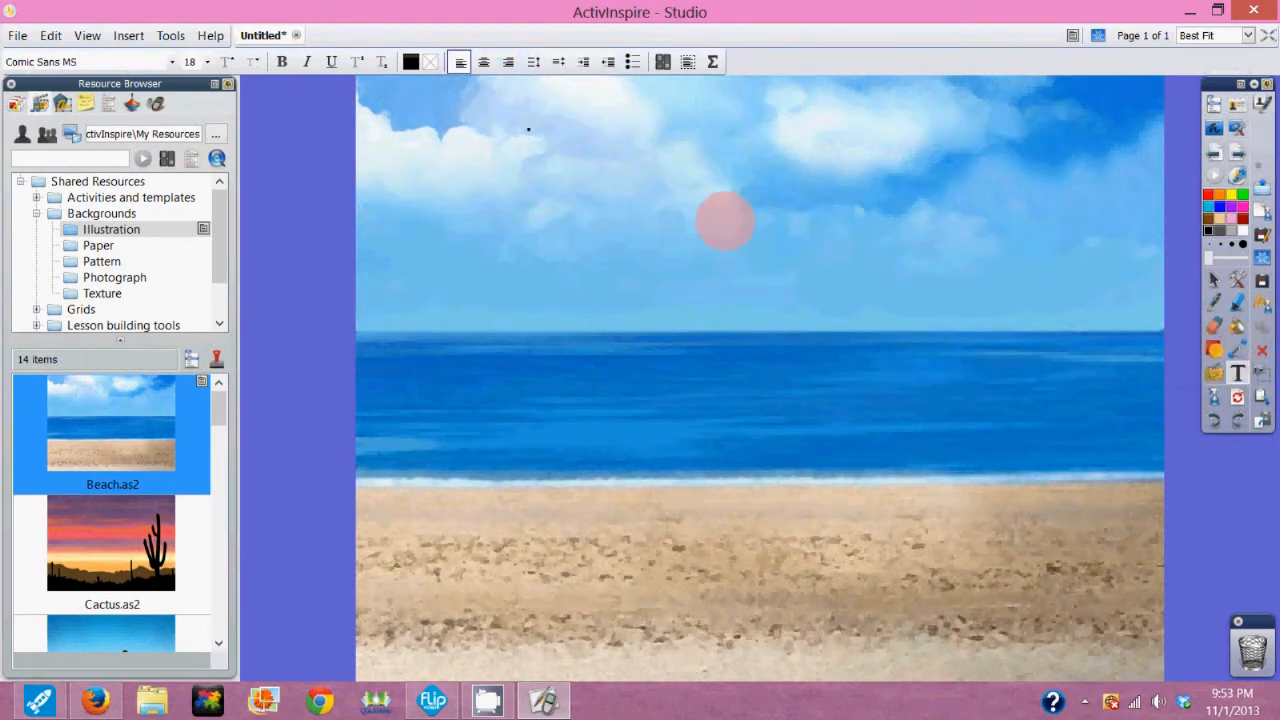
{"action": "left_click", "coordinate": [747, 233]}
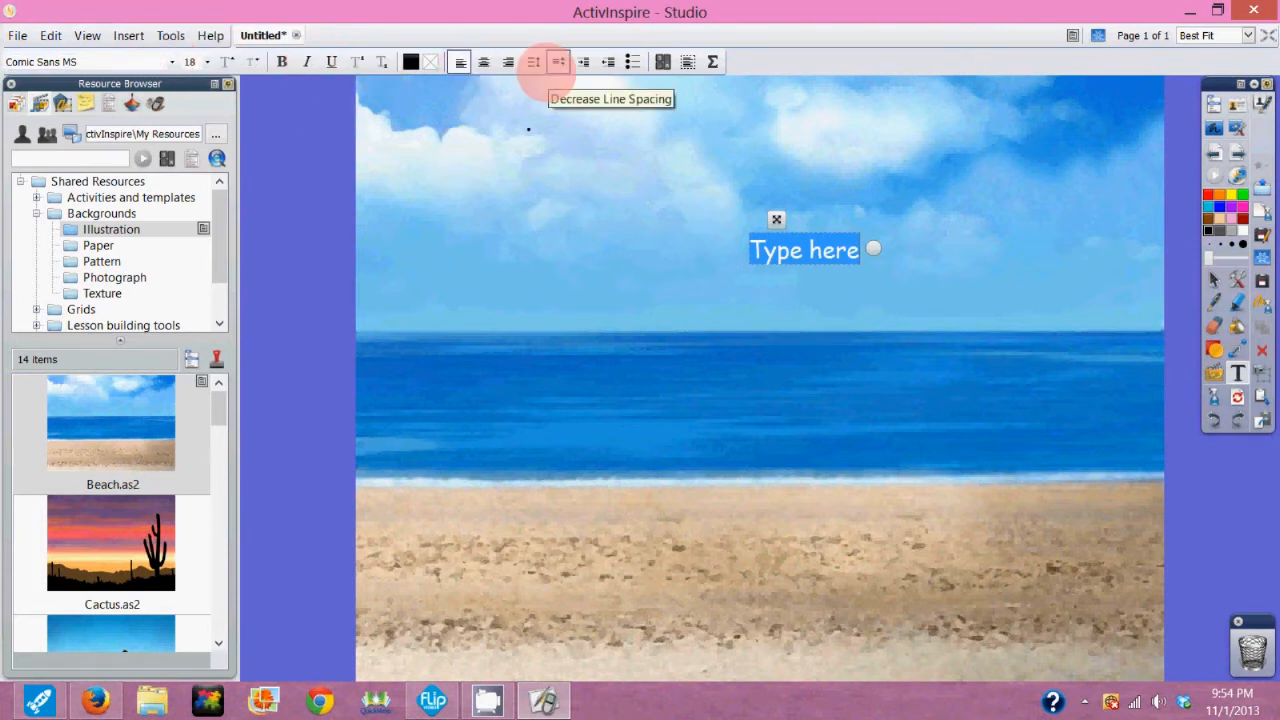
{"action": "left_click_drag", "start_coordinate": [879, 247], "coordinate": [1033, 248]}
{"action": "left_click_drag", "start_coordinate": [816, 219], "coordinate": [641, 170]}
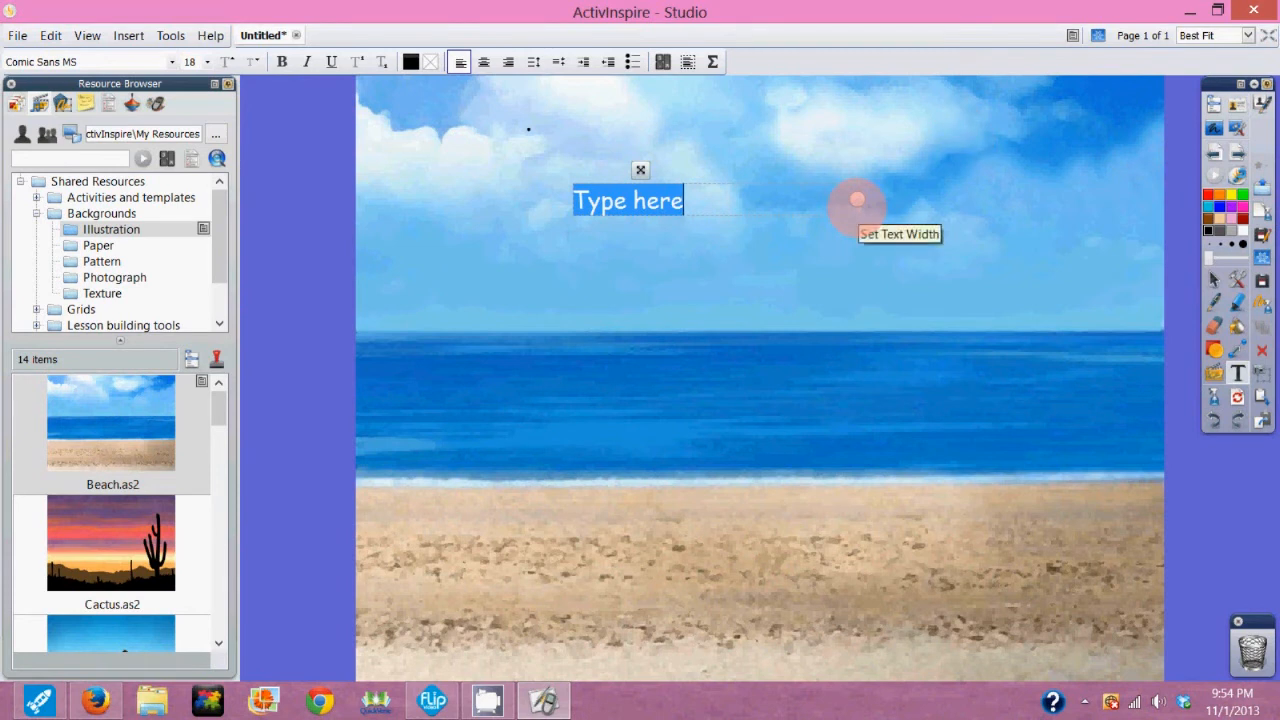
{"action": "left_click_drag", "start_coordinate": [640, 170], "coordinate": [669, 117]}
Enlarge the placeholder text to font size 48 and widen its text box to fit a title.
{"action": "left_click", "coordinate": [226, 61]}
{"action": "left_click", "coordinate": [226, 61]}
{"action": "left_click", "coordinate": [226, 61]}
{"action": "left_click", "coordinate": [226, 61]}
{"action": "left_click", "coordinate": [226, 61]}
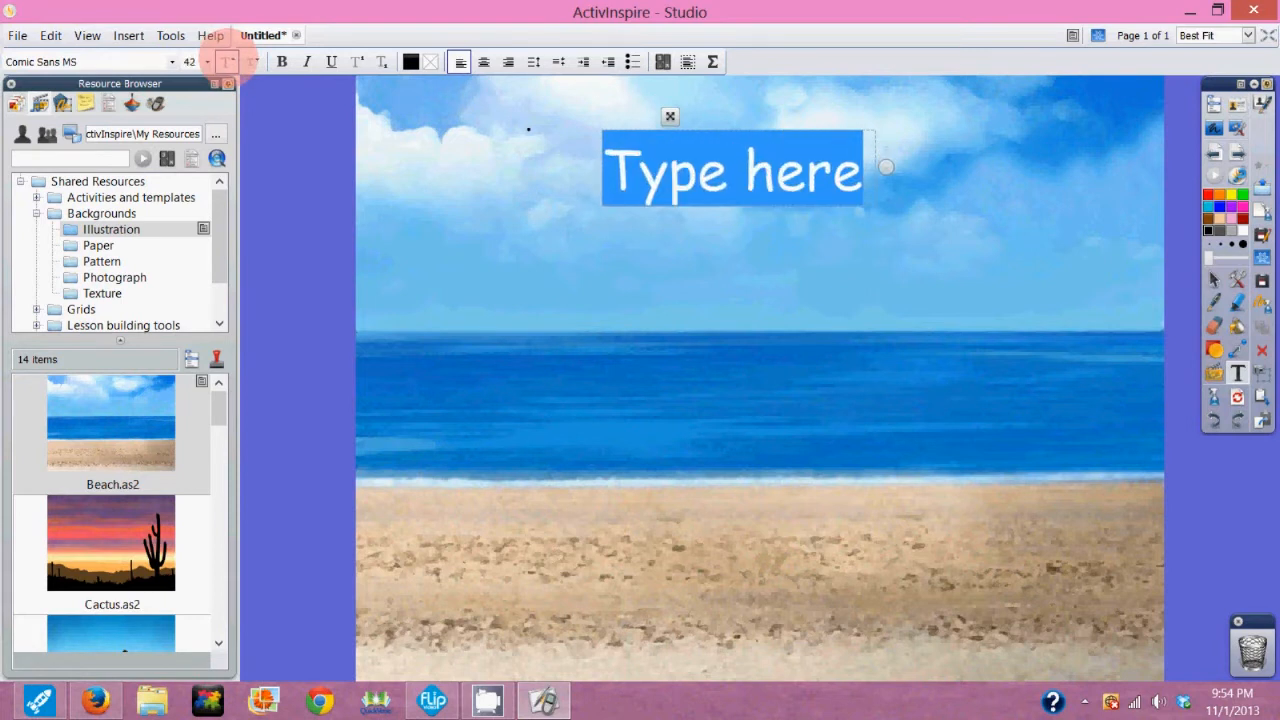
{"action": "left_click", "coordinate": [226, 61]}
{"action": "left_click_drag", "start_coordinate": [880, 217], "coordinate": [1006, 181]}
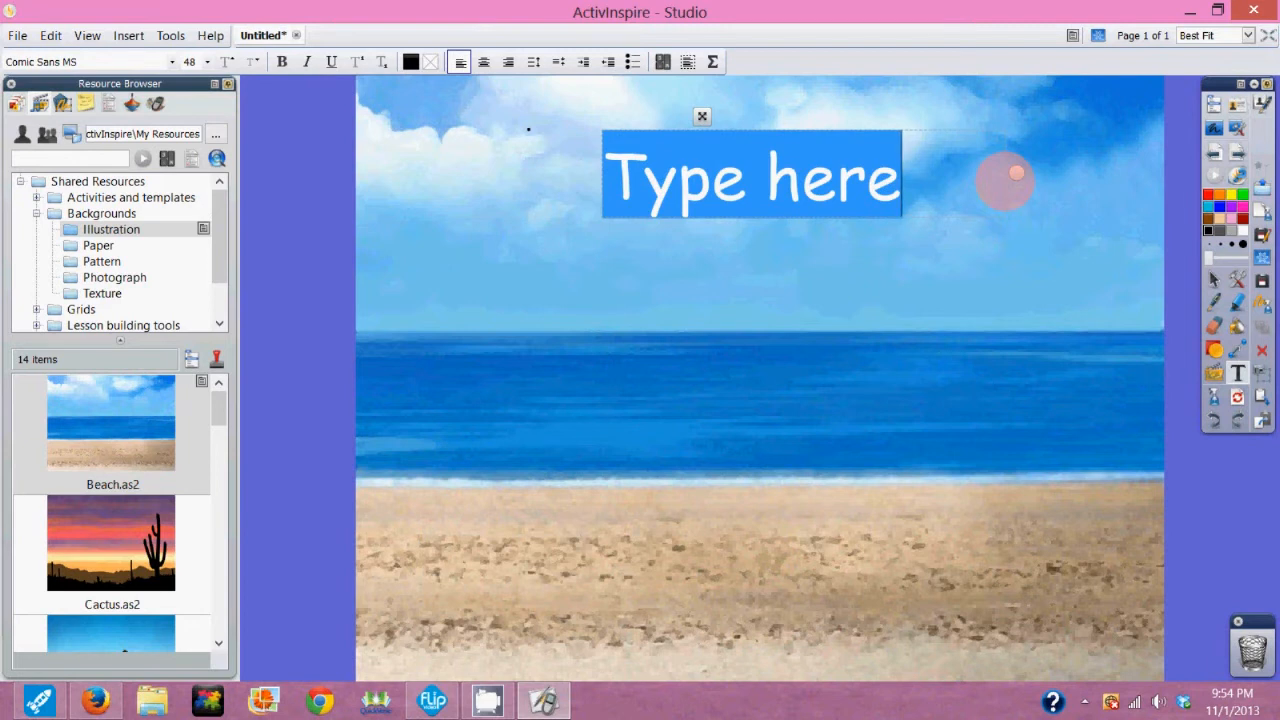
Enter the title on three lines as Magic, Silent and "e".
{"action": "type", "text": "Magic"}
{"action": "key", "text": "Return"}
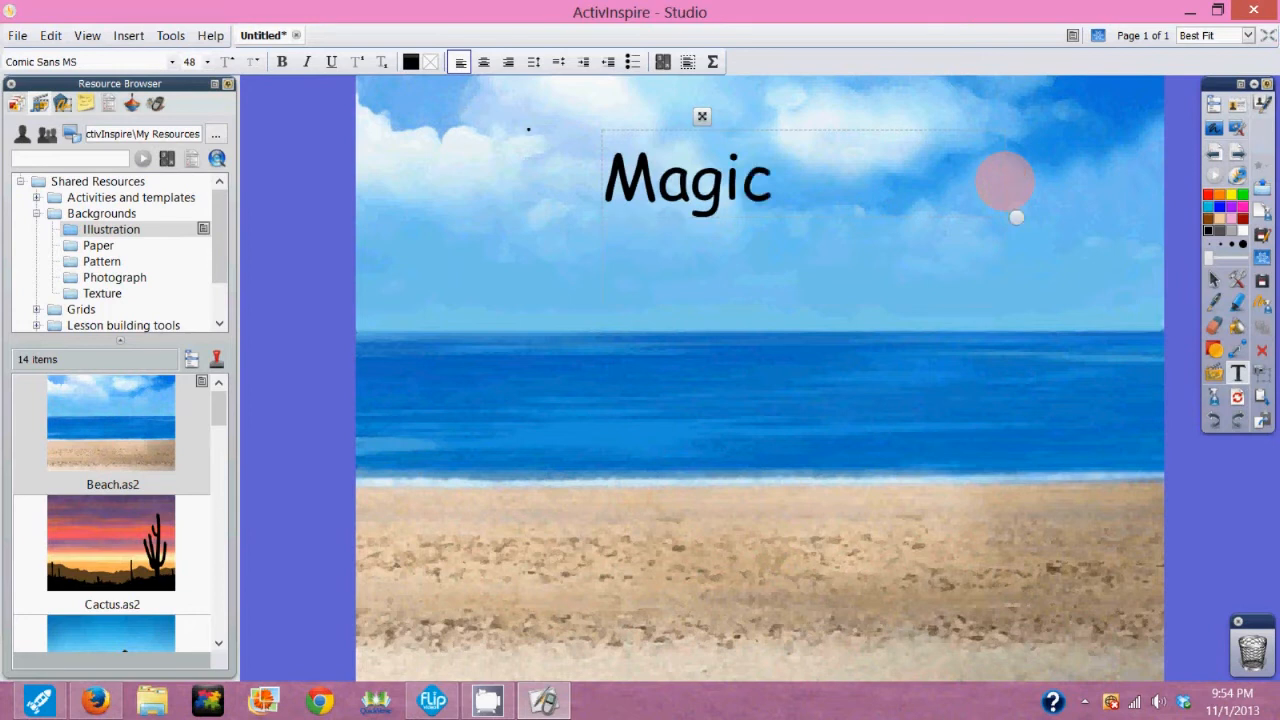
{"action": "type", "text": "Silent"}
{"action": "key", "text": "BackSpace"}
{"action": "key", "text": "Return"}
{"action": "type", "text": "\"e\""}
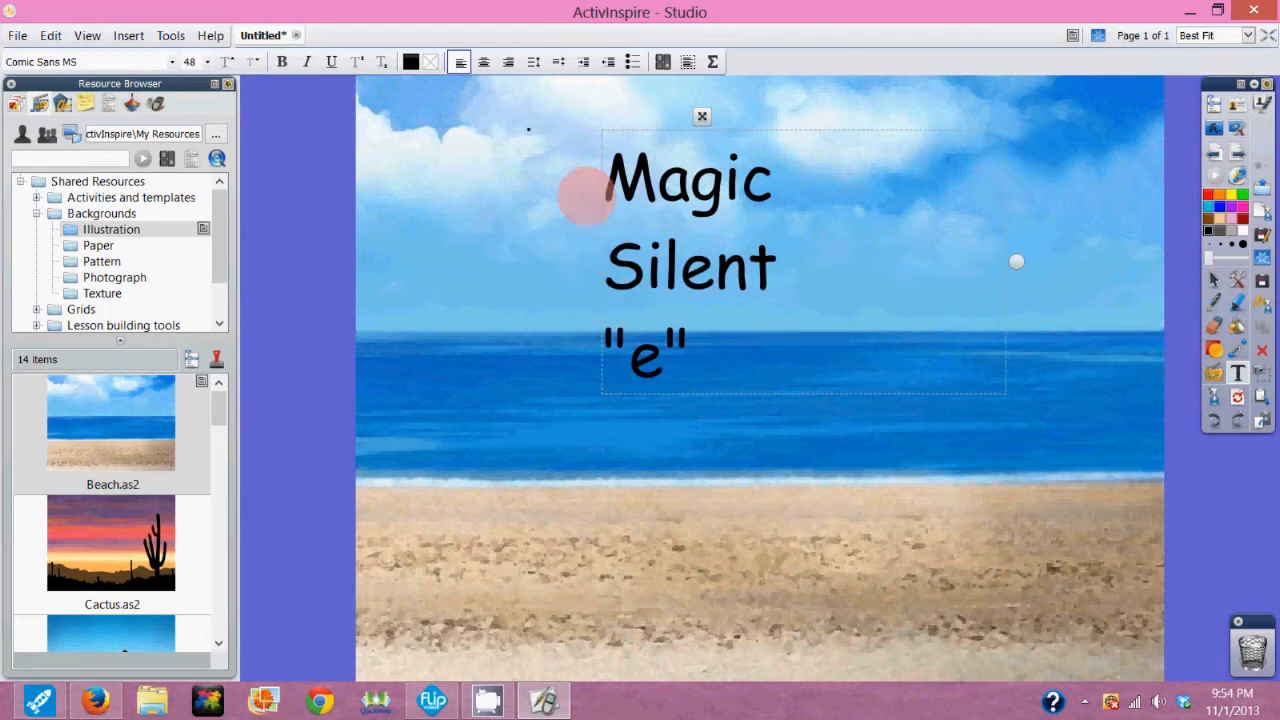
Center-align all three title lines and shift the text box to the horizontal middle of the page.
{"action": "key", "text": "ctrl+a"}
{"action": "left_click", "coordinate": [484, 62]}
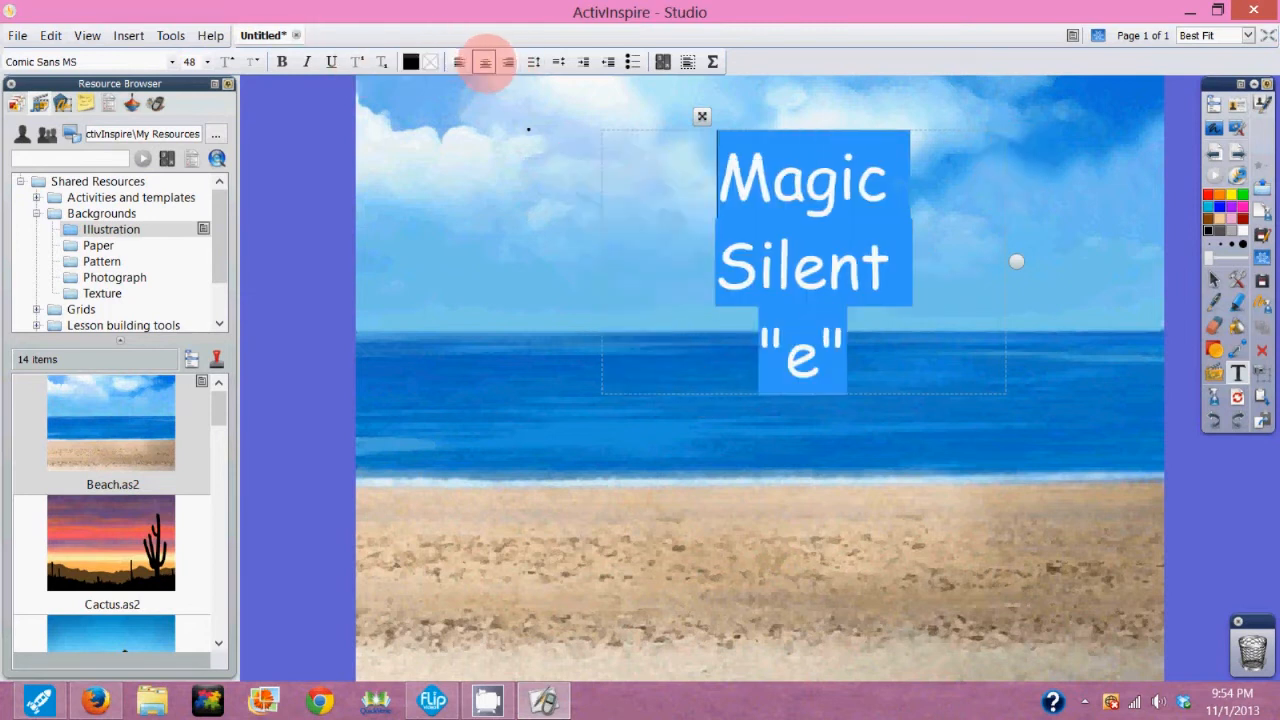
{"action": "left_click_drag", "start_coordinate": [702, 116], "coordinate": [611, 111]}
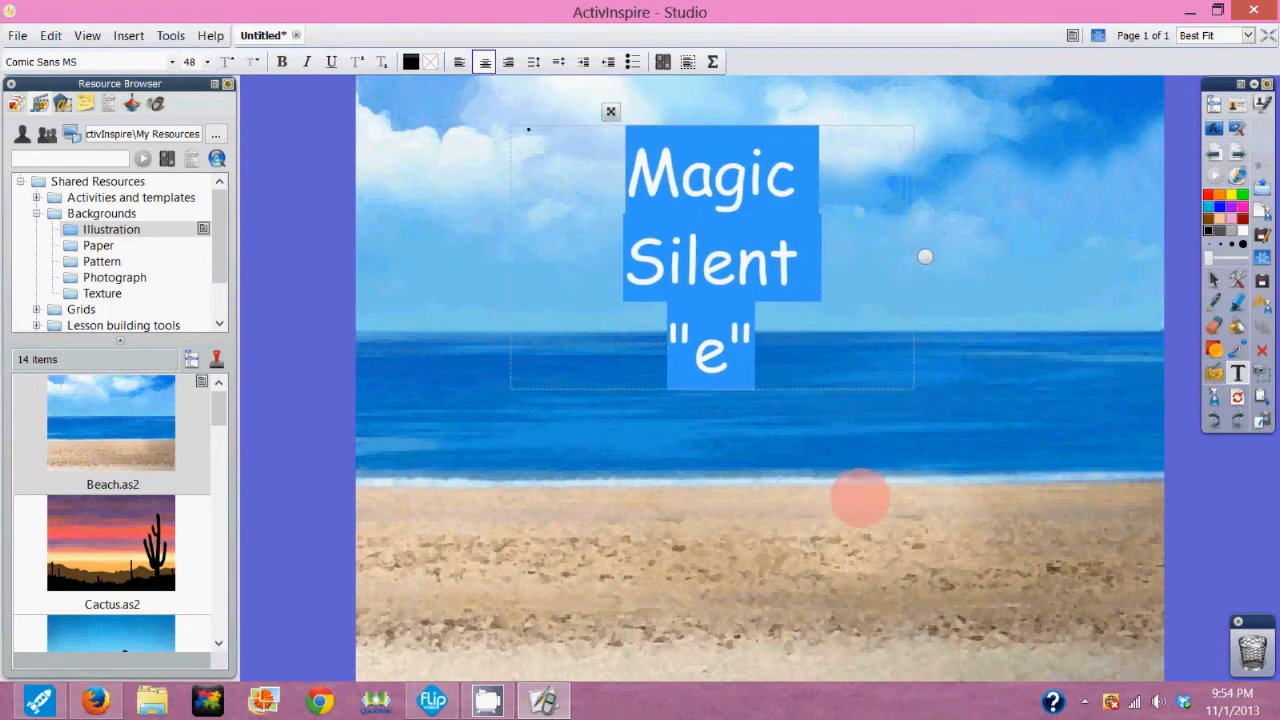
{"action": "left_click", "coordinate": [860, 505]}
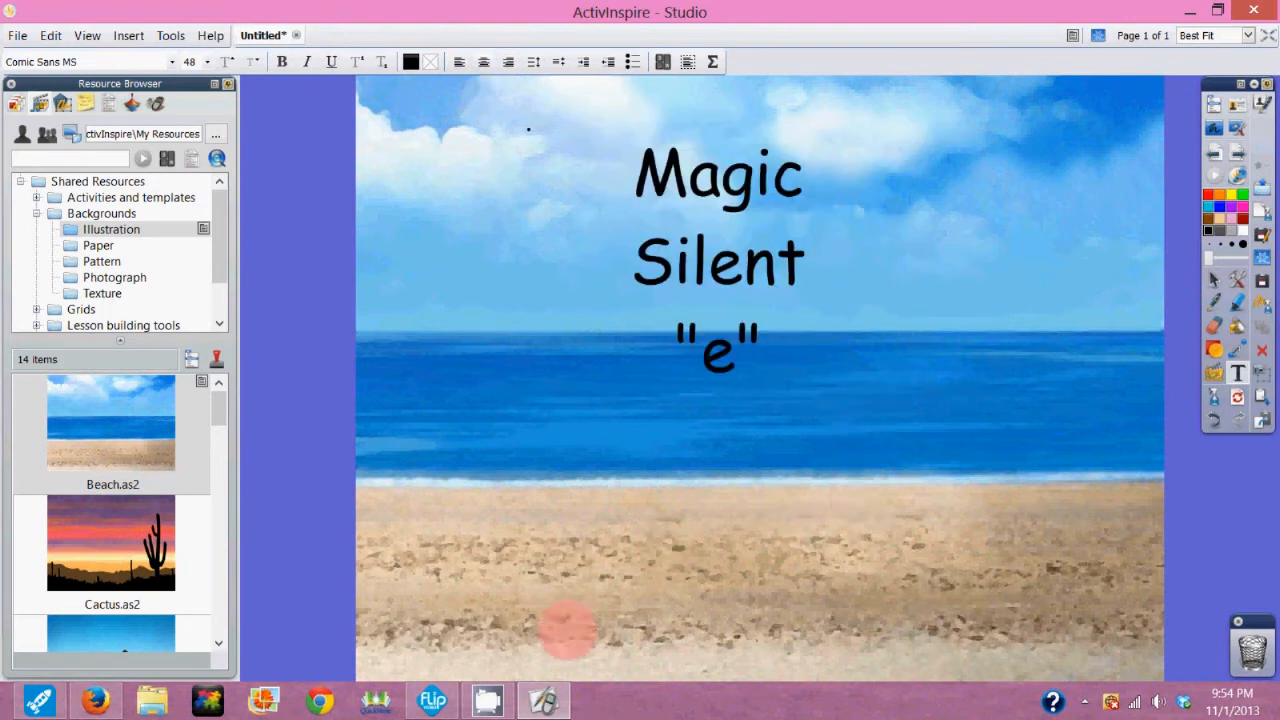
Add a byline at font size 18 on the sand in the page's lower left, reading "by:" followed by the author's initials.
{"action": "left_click", "coordinate": [380, 582]}
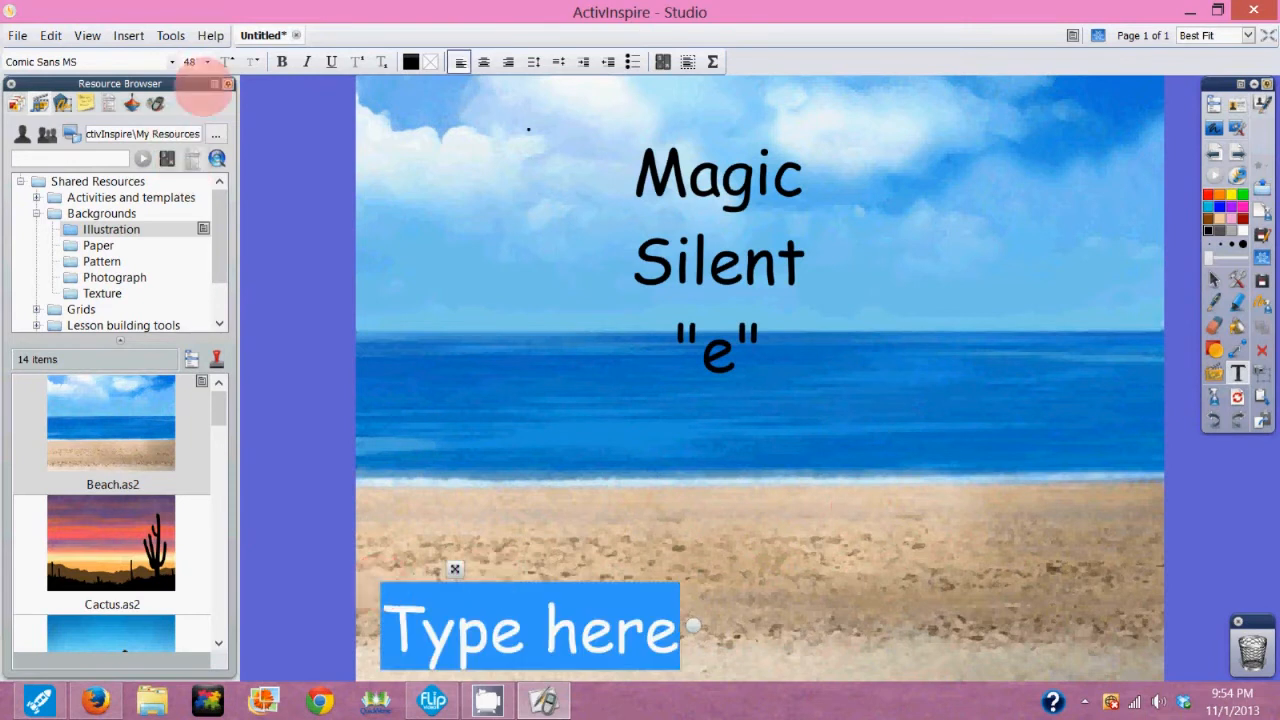
{"action": "left_click", "coordinate": [253, 61]}
{"action": "left_click", "coordinate": [253, 61]}
{"action": "left_click", "coordinate": [253, 61]}
{"action": "left_click", "coordinate": [253, 61]}
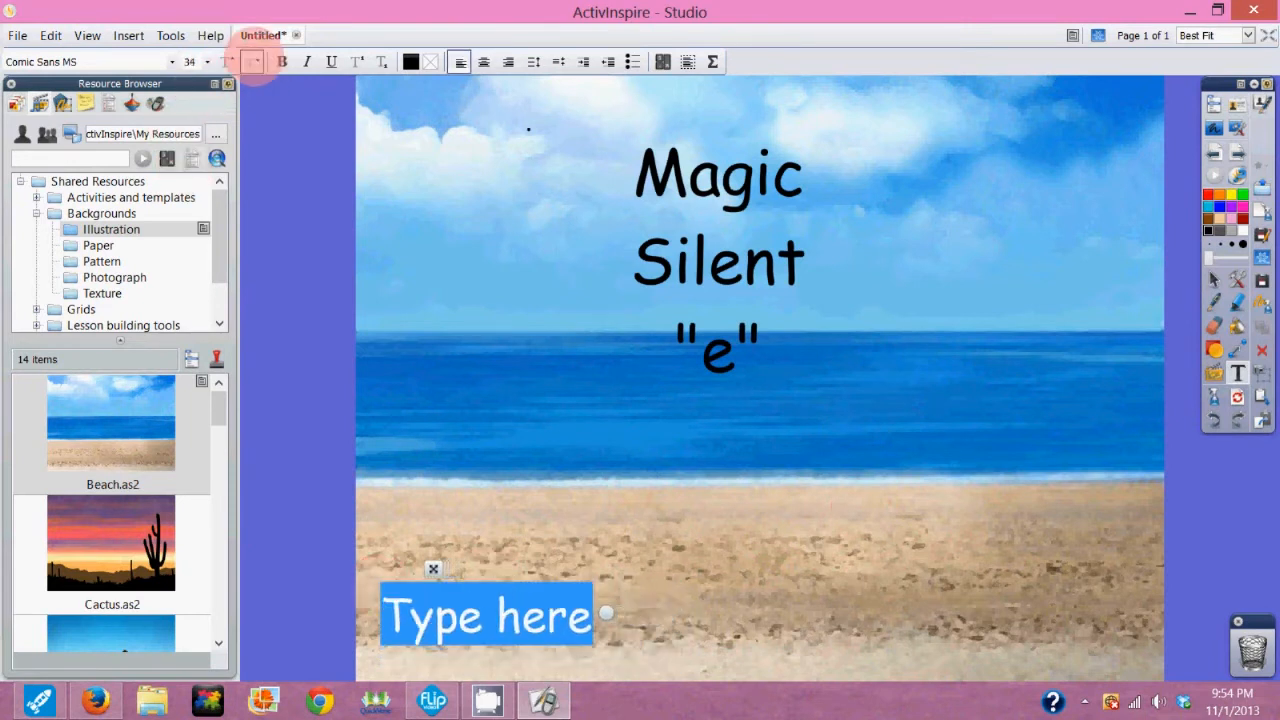
{"action": "left_click", "coordinate": [253, 61]}
{"action": "left_click", "coordinate": [253, 61]}
{"action": "left_click", "coordinate": [253, 61]}
{"action": "left_click", "coordinate": [253, 61]}
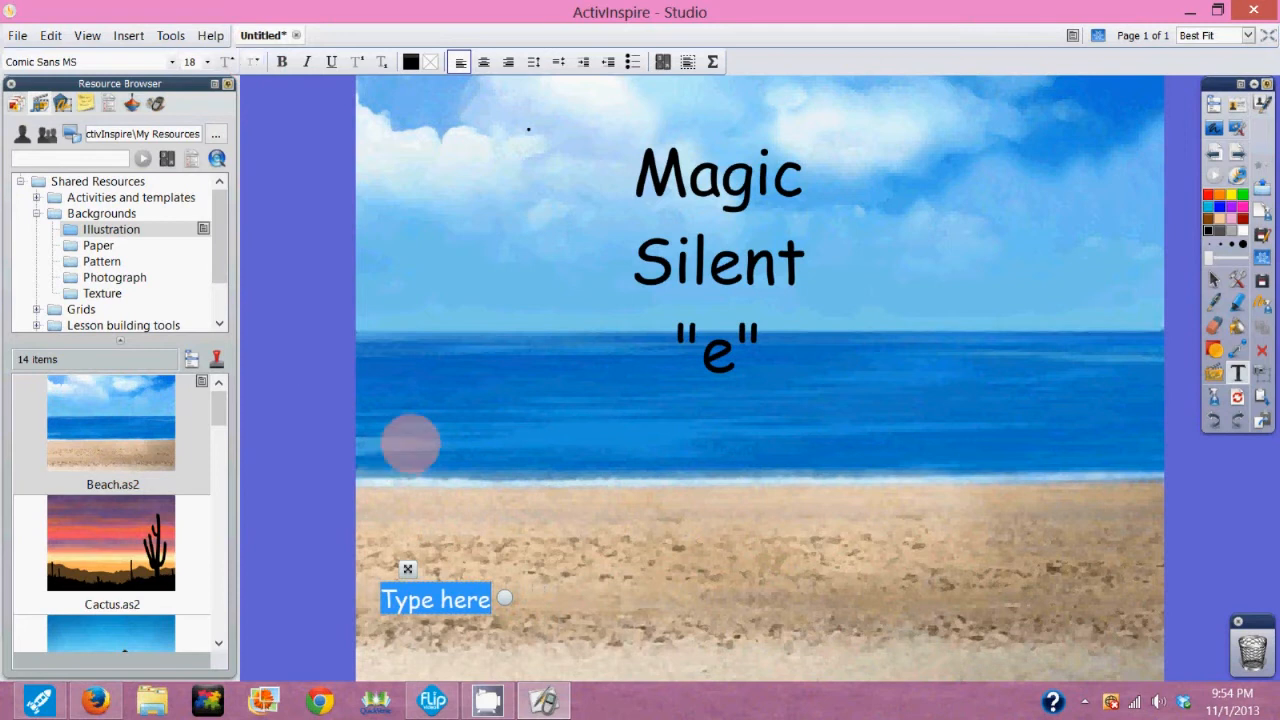
{"action": "type", "text": "by:DF"}
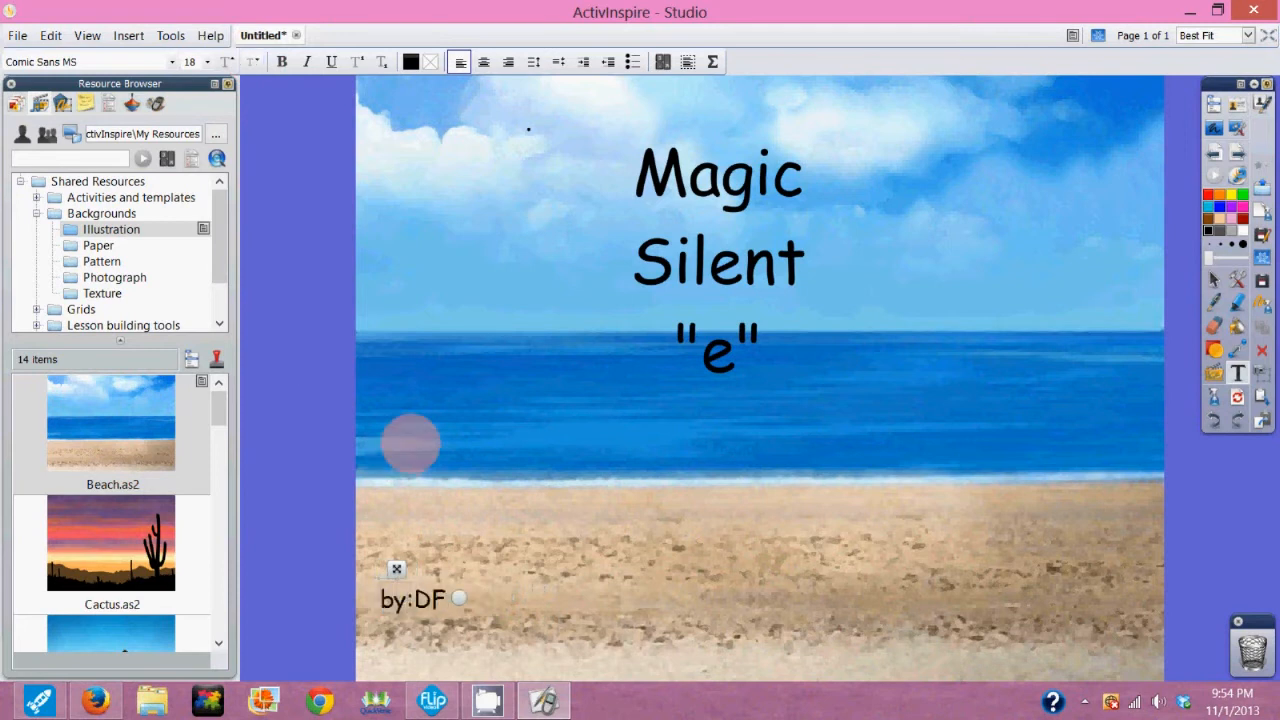
Replace the author's initials in the byline with the author's full name.
{"action": "key", "text": "BackSpace"}
{"action": "type", "text": "ixie "}
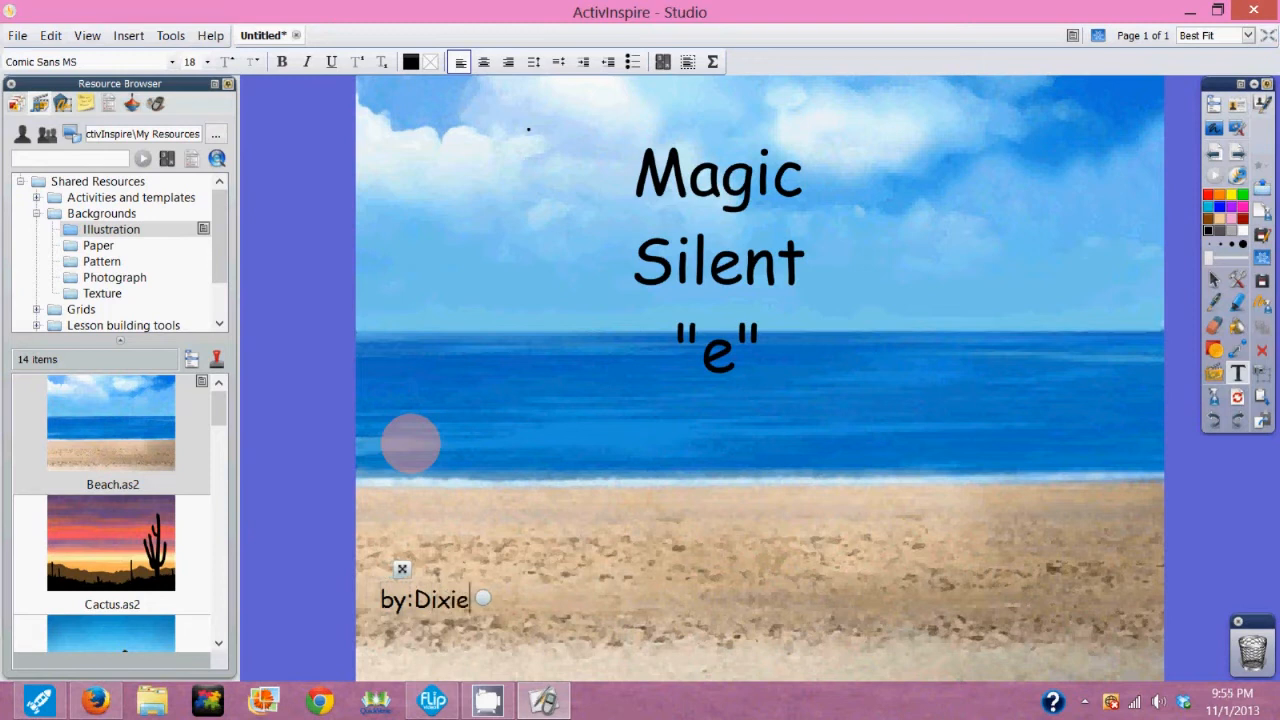
{"action": "type", "text": "Tucker"}
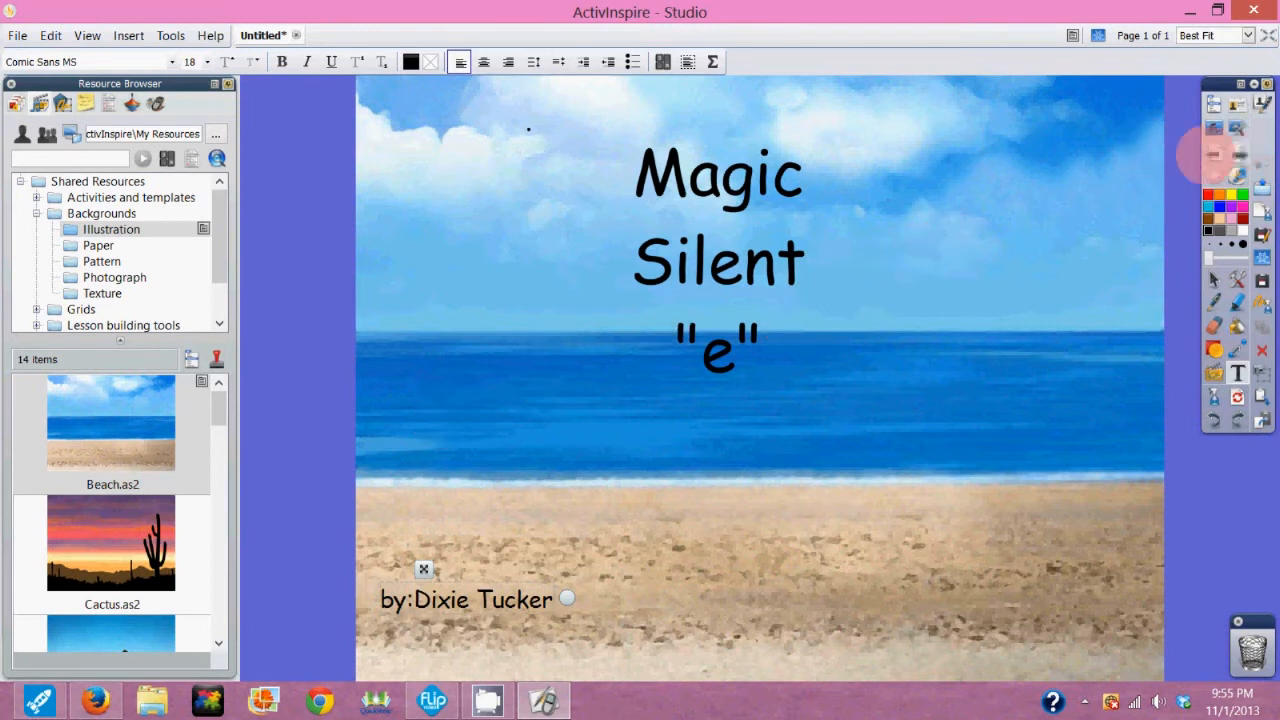
Add a second page to the flipchart and apply the Beach illustration as its background.
{"action": "left_click", "coordinate": [1238, 151]}
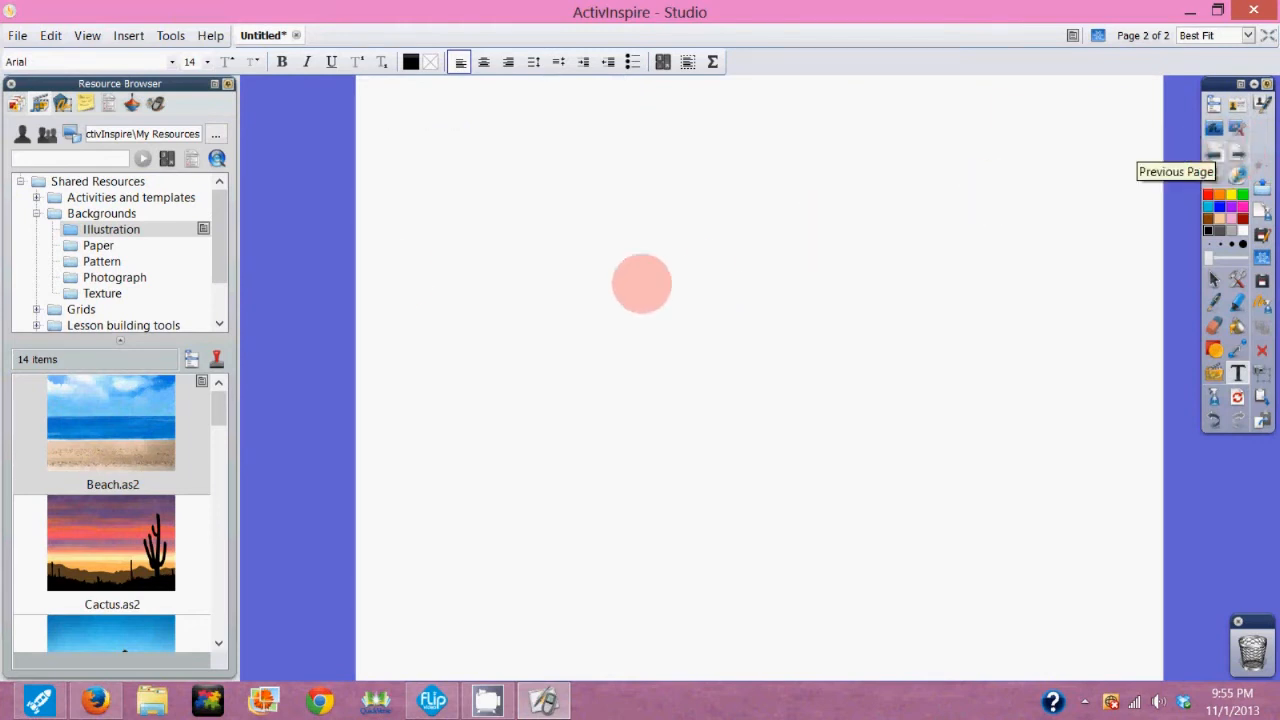
{"action": "left_click_drag", "start_coordinate": [114, 420], "coordinate": [705, 298]}
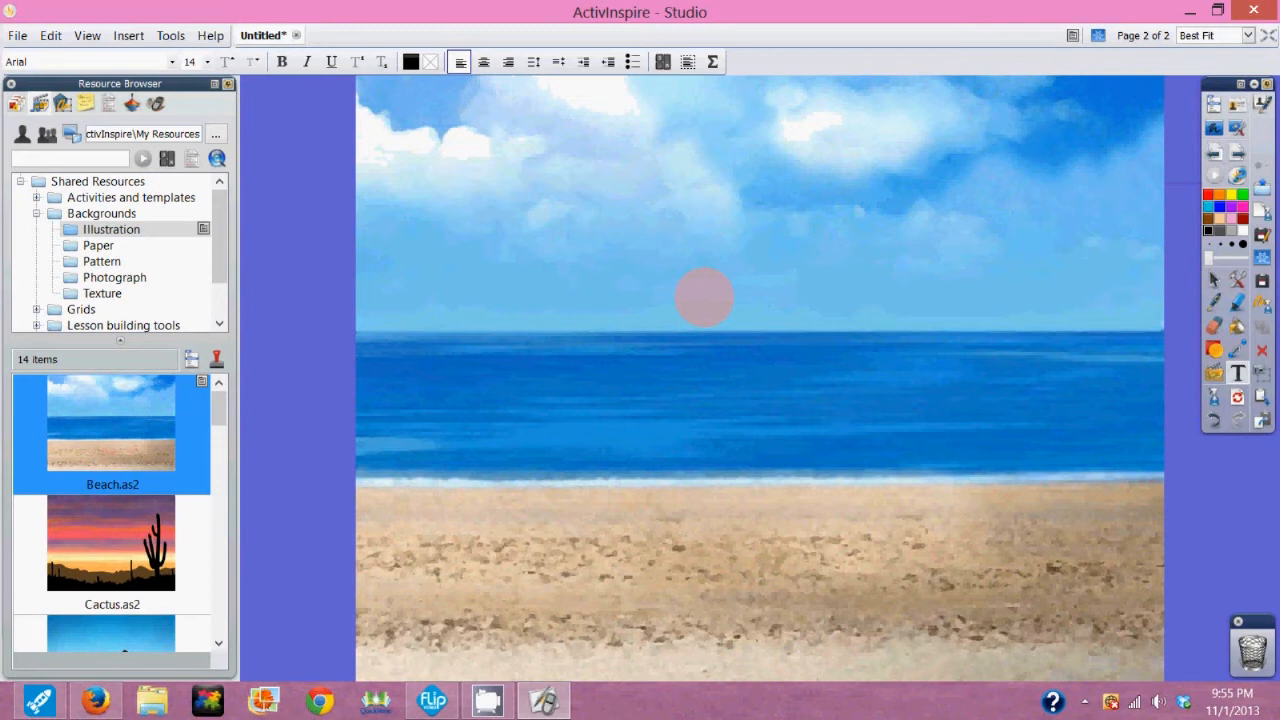
Add text at the top of page 2 reading: Silent "e" makes the vowel in a word say its name. Let's sort these.
{"action": "left_click", "coordinate": [386, 100]}
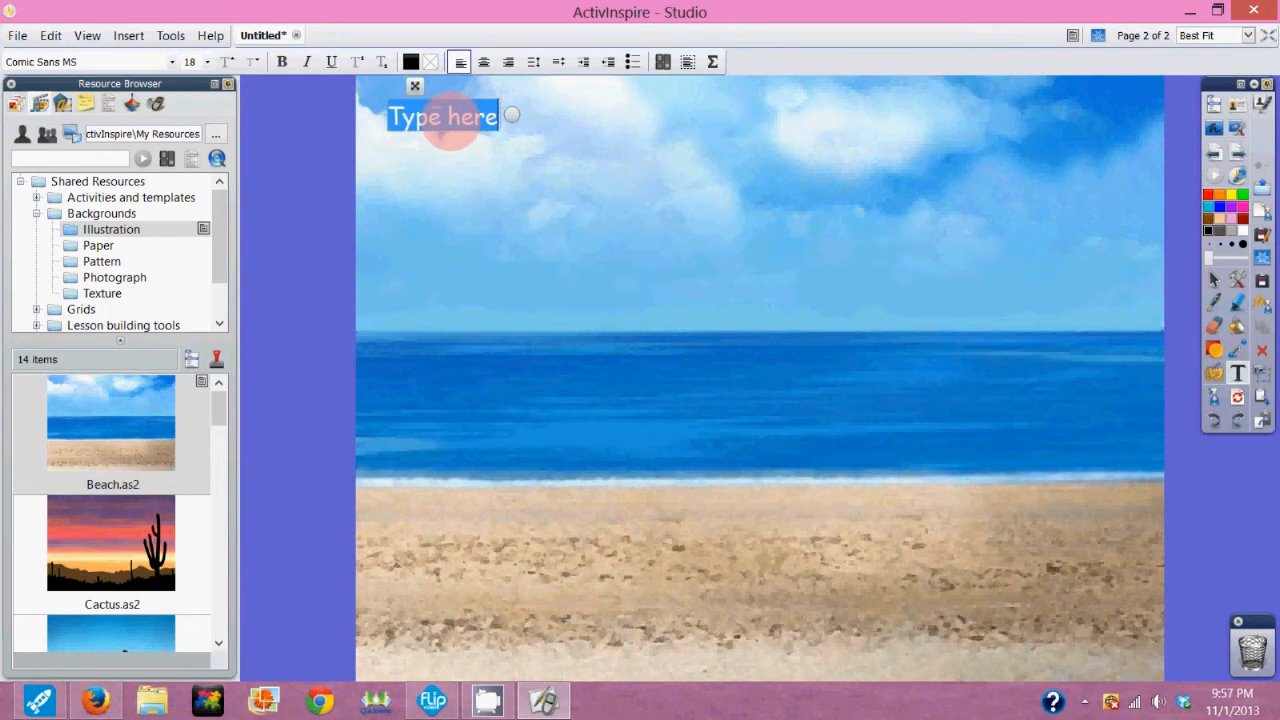
{"action": "type", "text": "SIlemt"}
{"action": "key", "text": "BackSpace"}
{"action": "key", "text": "BackSpace"}
{"action": "key", "text": "BackSpace"}
{"action": "key", "text": "BackSpace"}
{"action": "key", "text": "BackSpace"}
{"action": "type", "text": "ilen"}
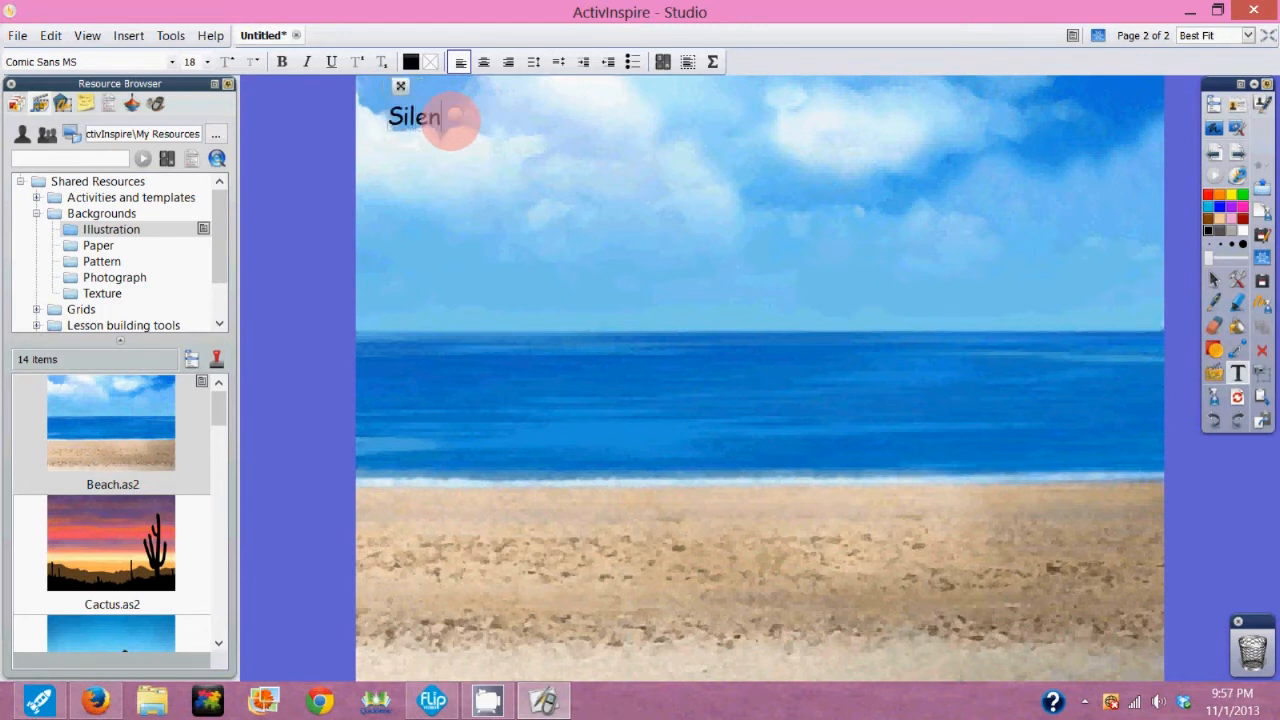
{"action": "type", "text": "t \"e"}
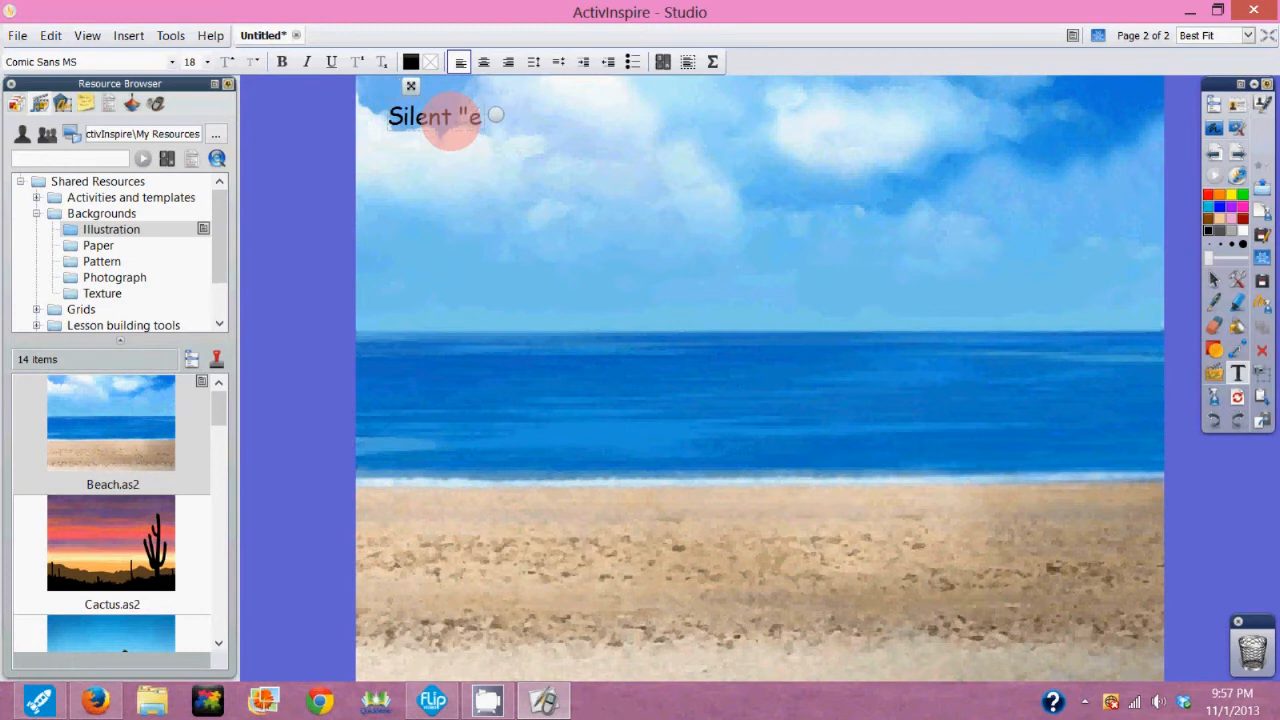
{"action": "type", "text": "\" m"}
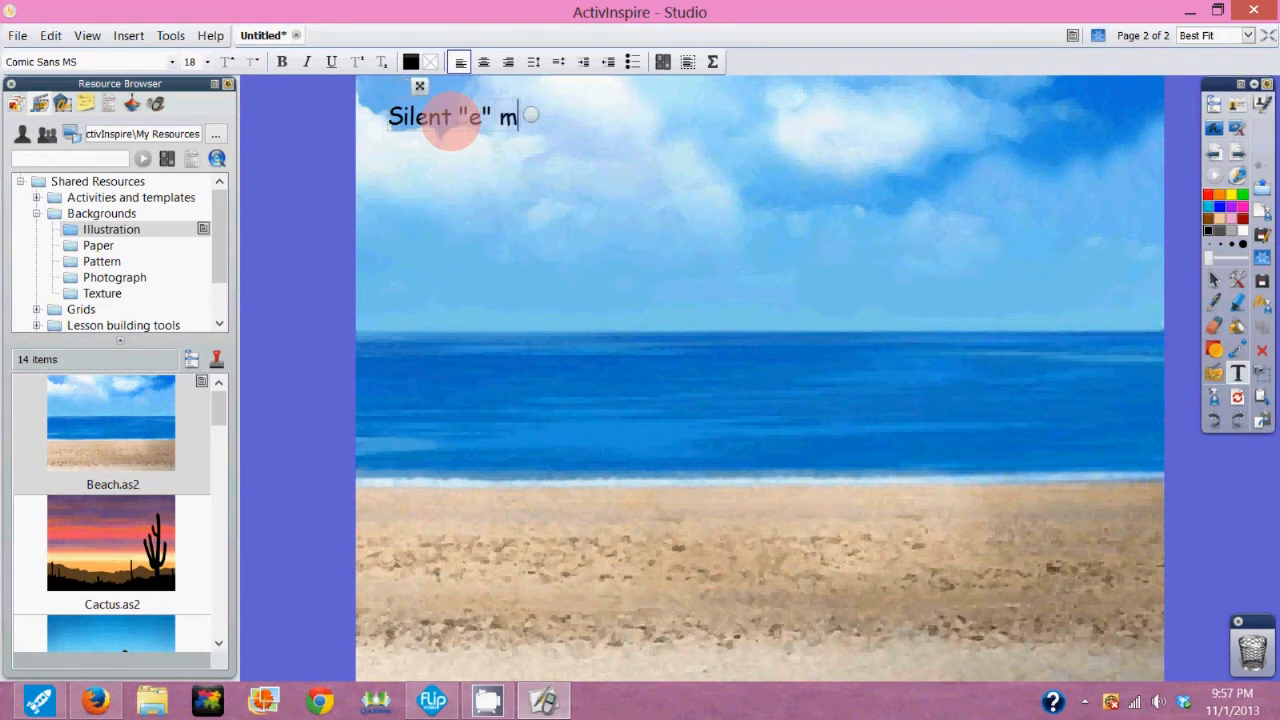
{"action": "type", "text": "akes the v"}
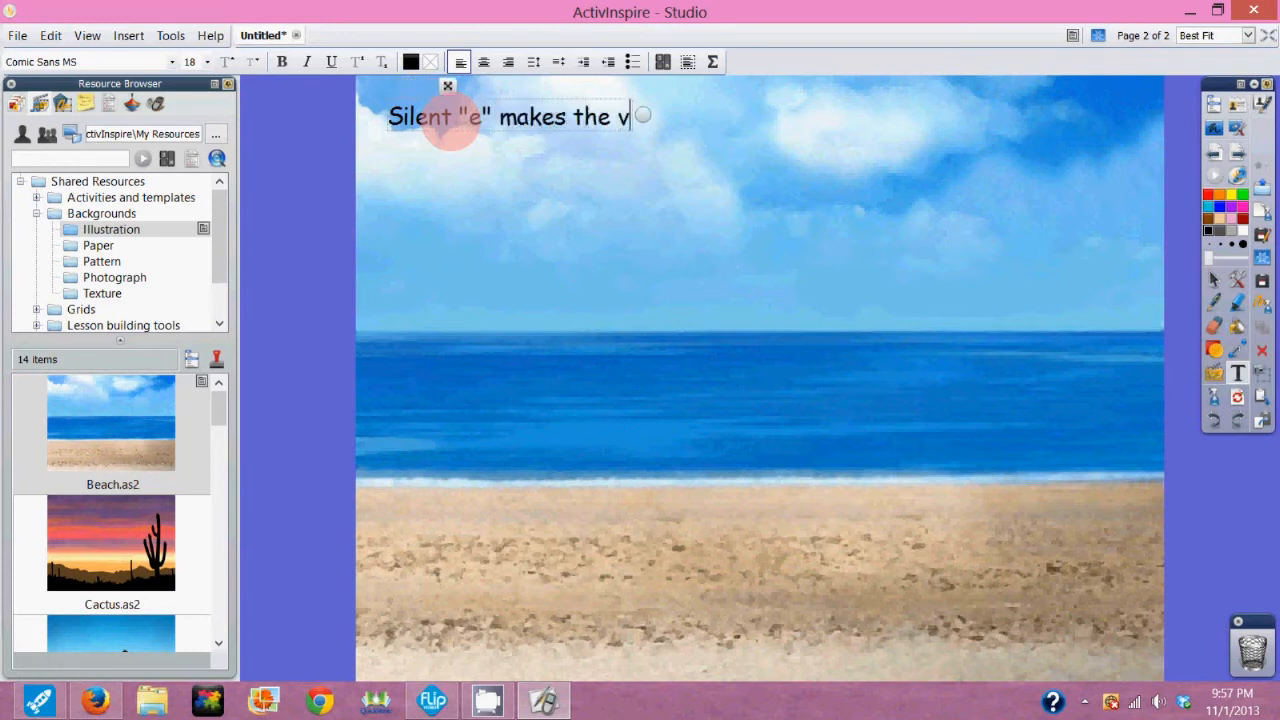
{"action": "type", "text": "owel in a "}
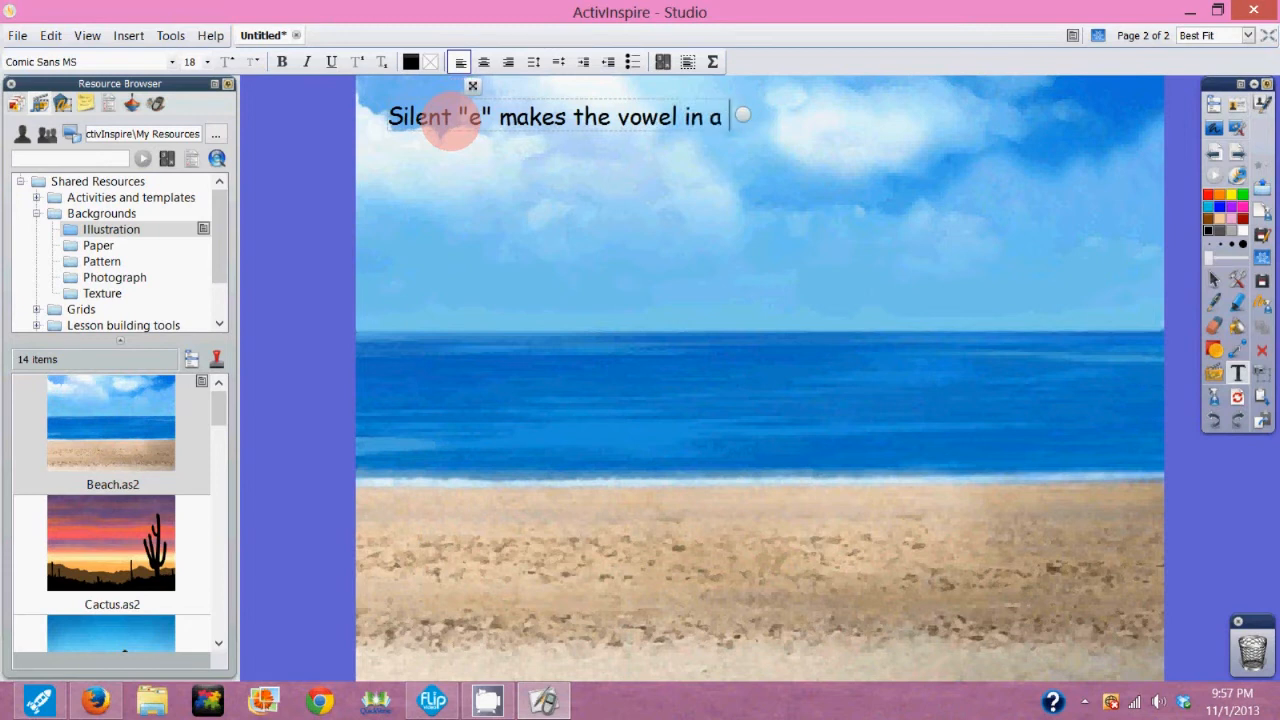
{"action": "type", "text": "word say its"}
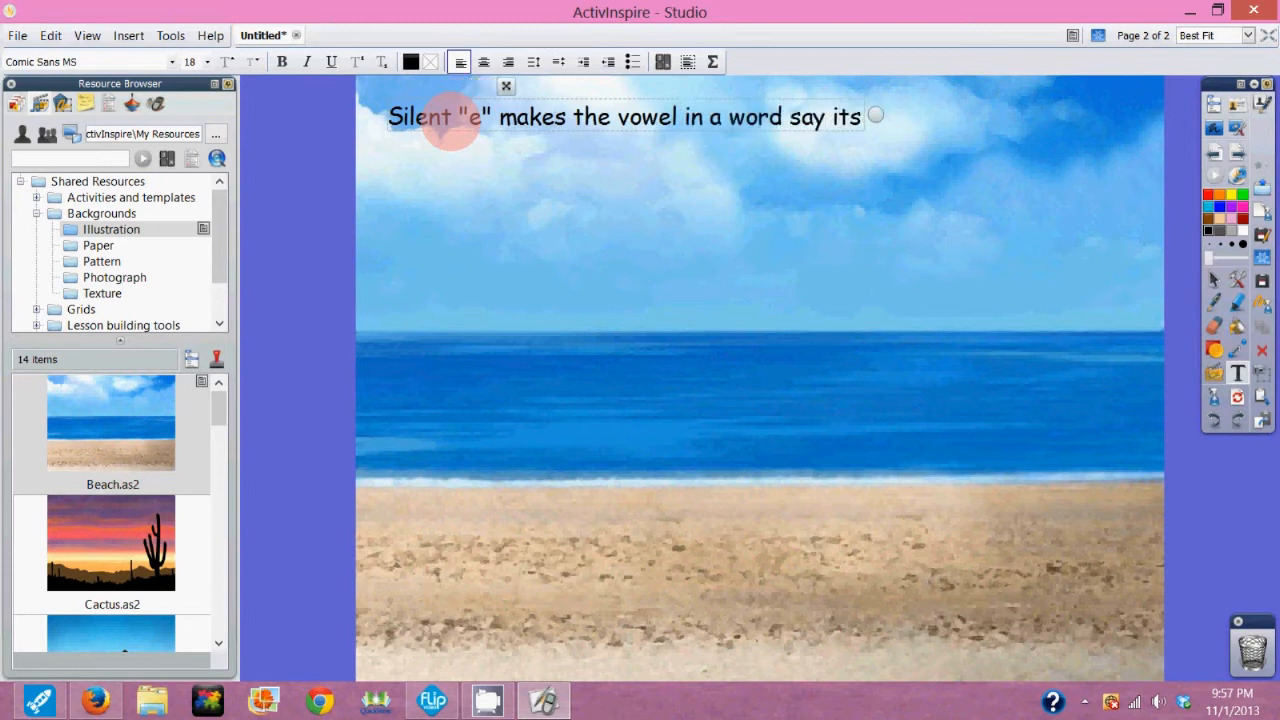
{"action": "type", "text": " name. Le"}
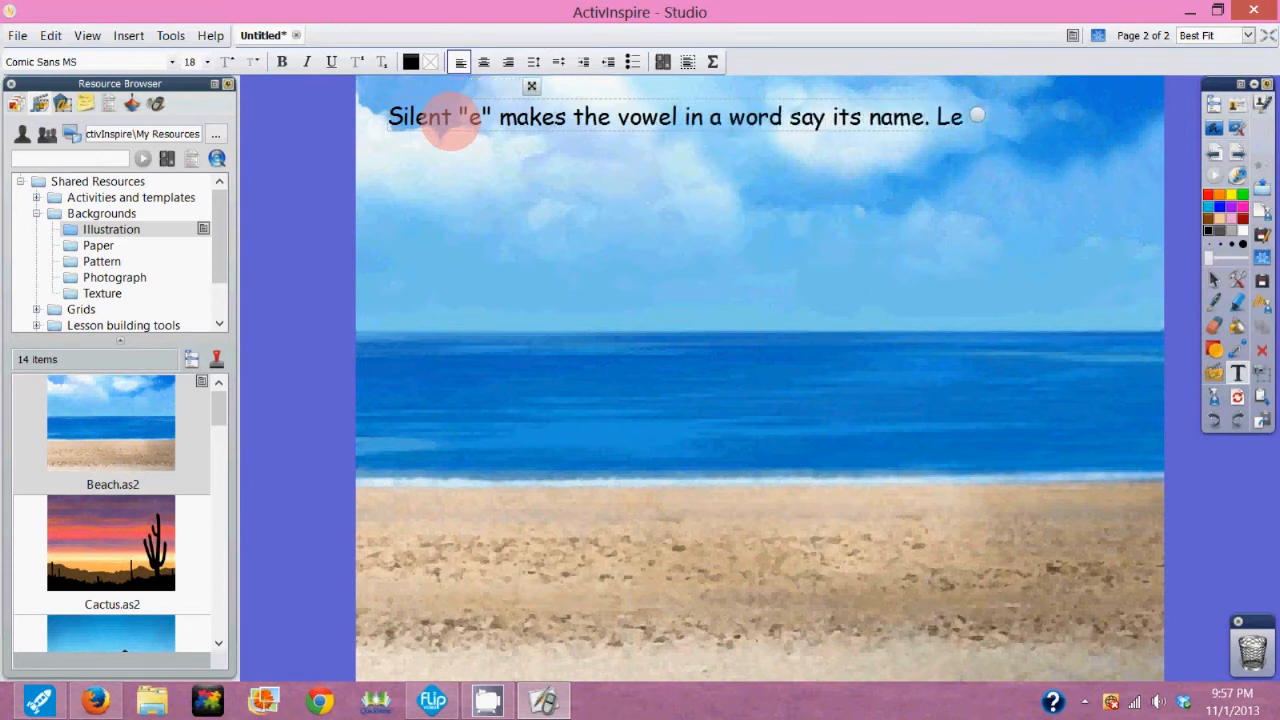
{"action": "type", "text": "t's sort ths"}
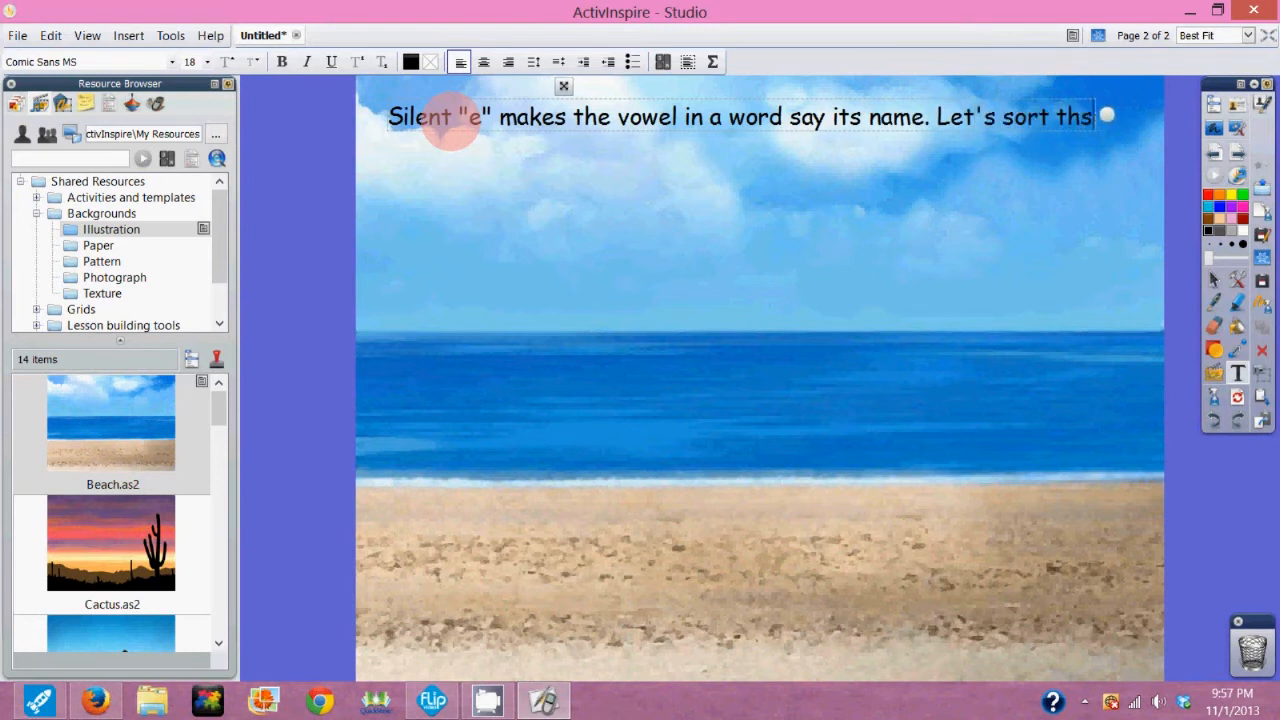
{"action": "key", "text": "BackSpace"}
{"action": "type", "text": "ese"}
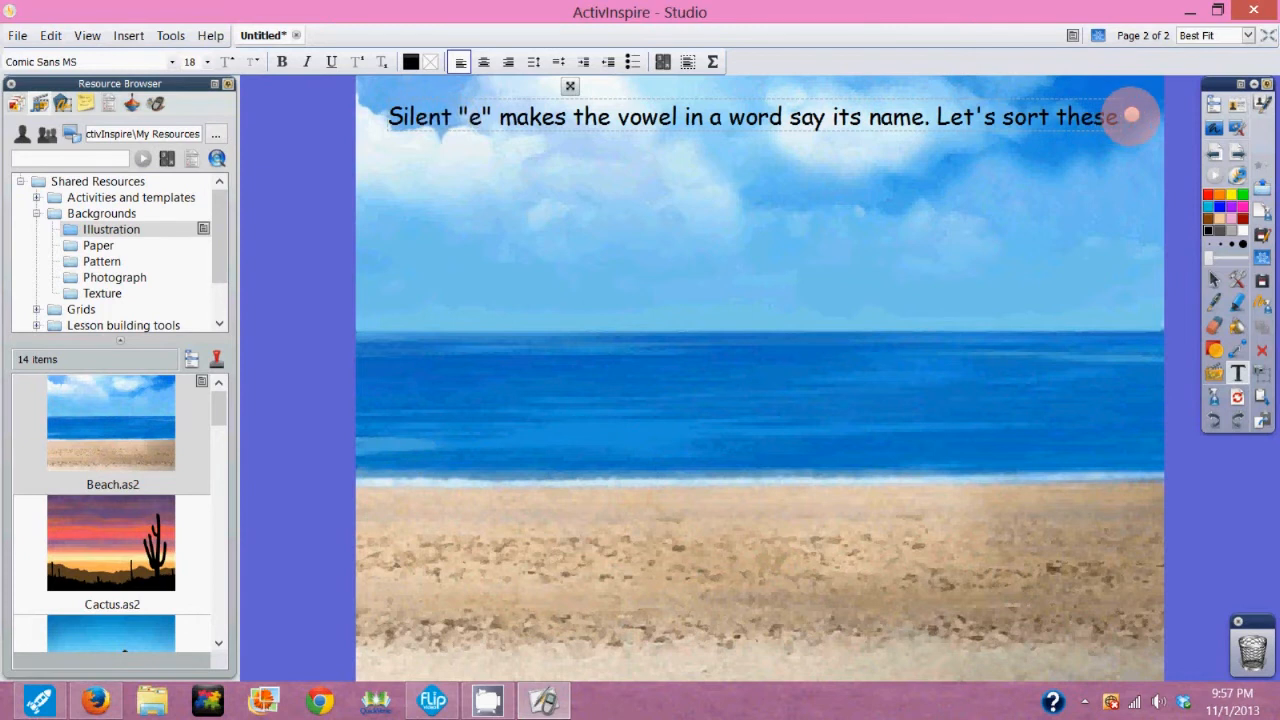
Widen the text box slightly and continue the instruction with "words by which ones have a short sound, and which ones have a".
{"action": "left_click_drag", "start_coordinate": [1139, 115], "coordinate": [1153, 118]}
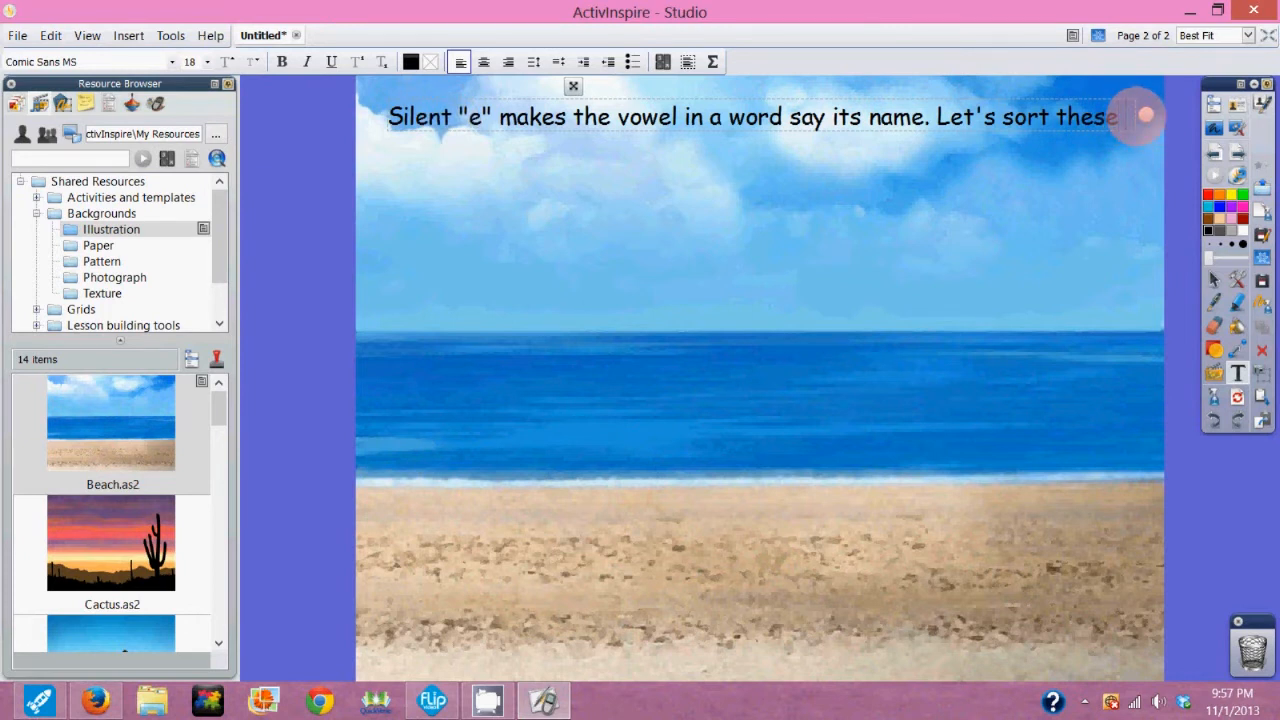
{"action": "type", "text": "words "}
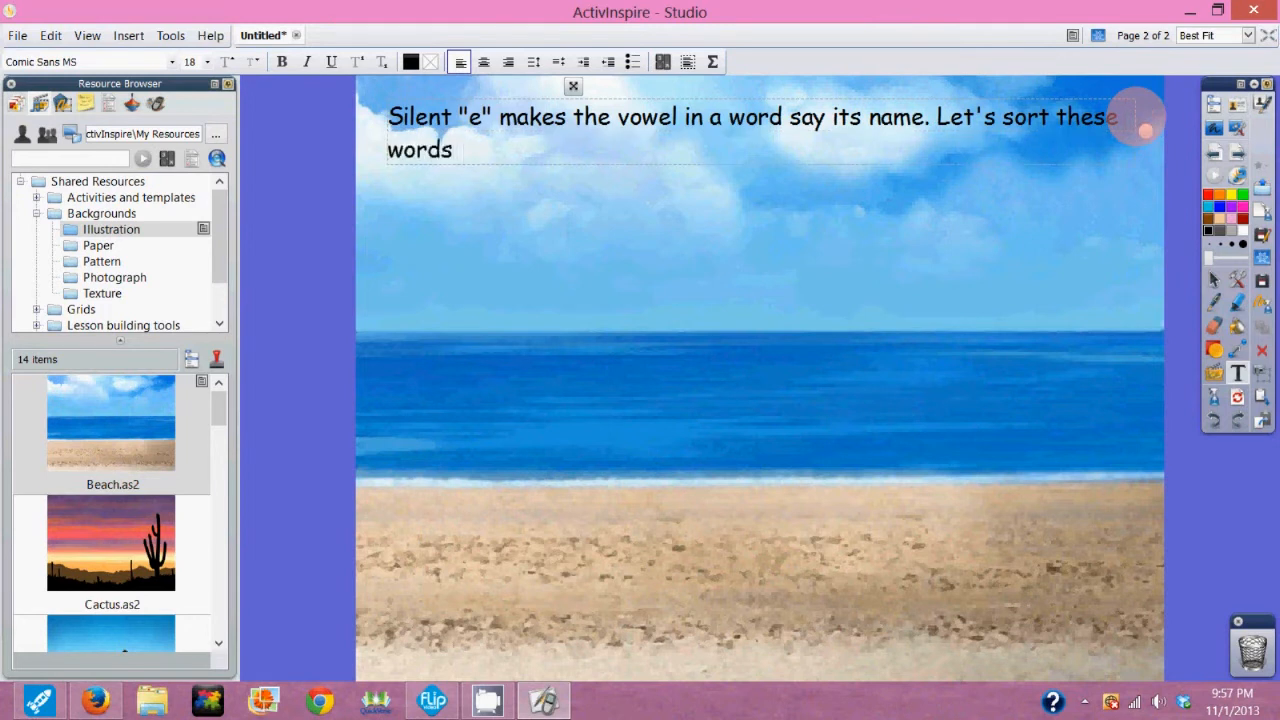
{"action": "type", "text": "by which"}
{"action": "key", "text": "BackSpace"}
{"action": "type", "text": "ch on"}
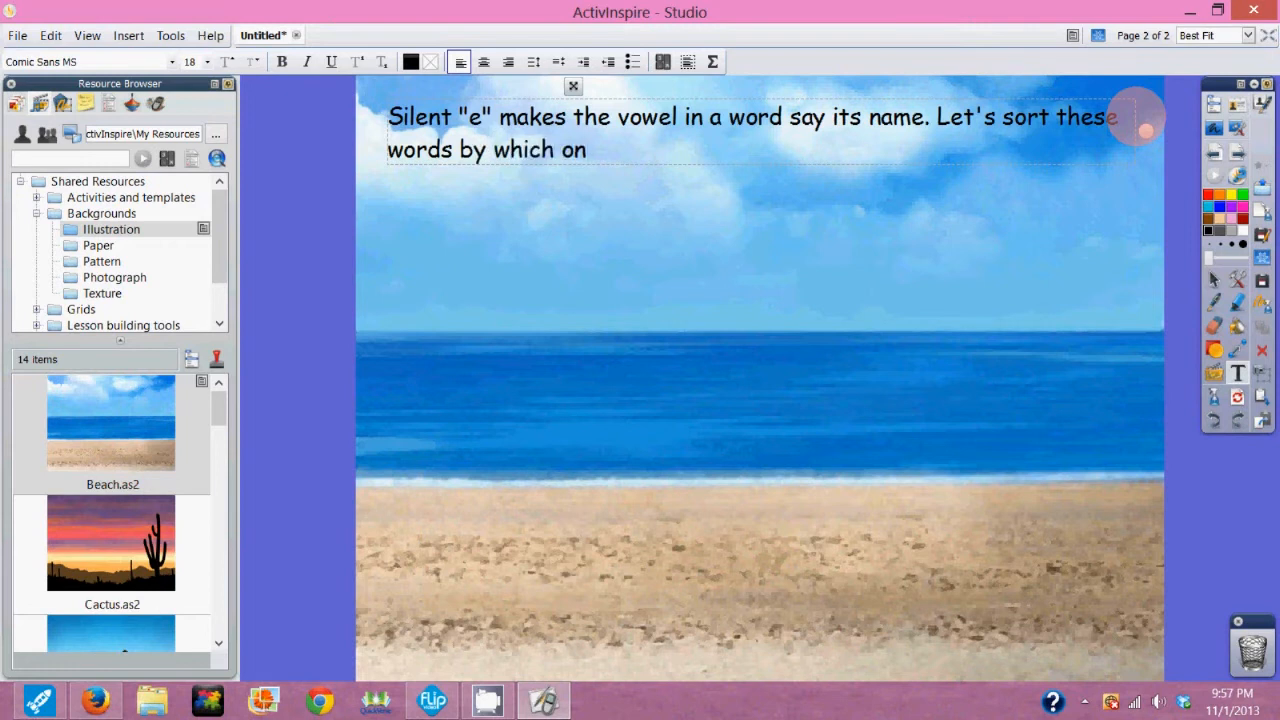
{"action": "type", "text": "es have a shor"}
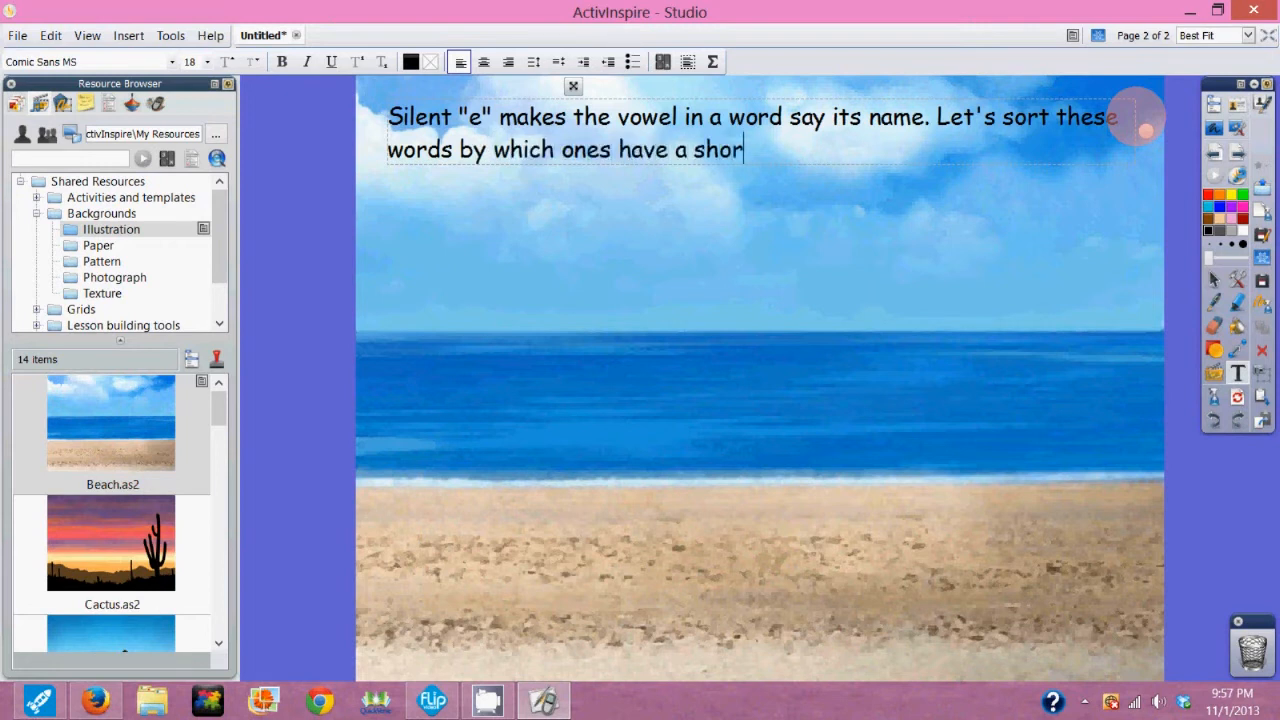
{"action": "type", "text": "t sornd, "}
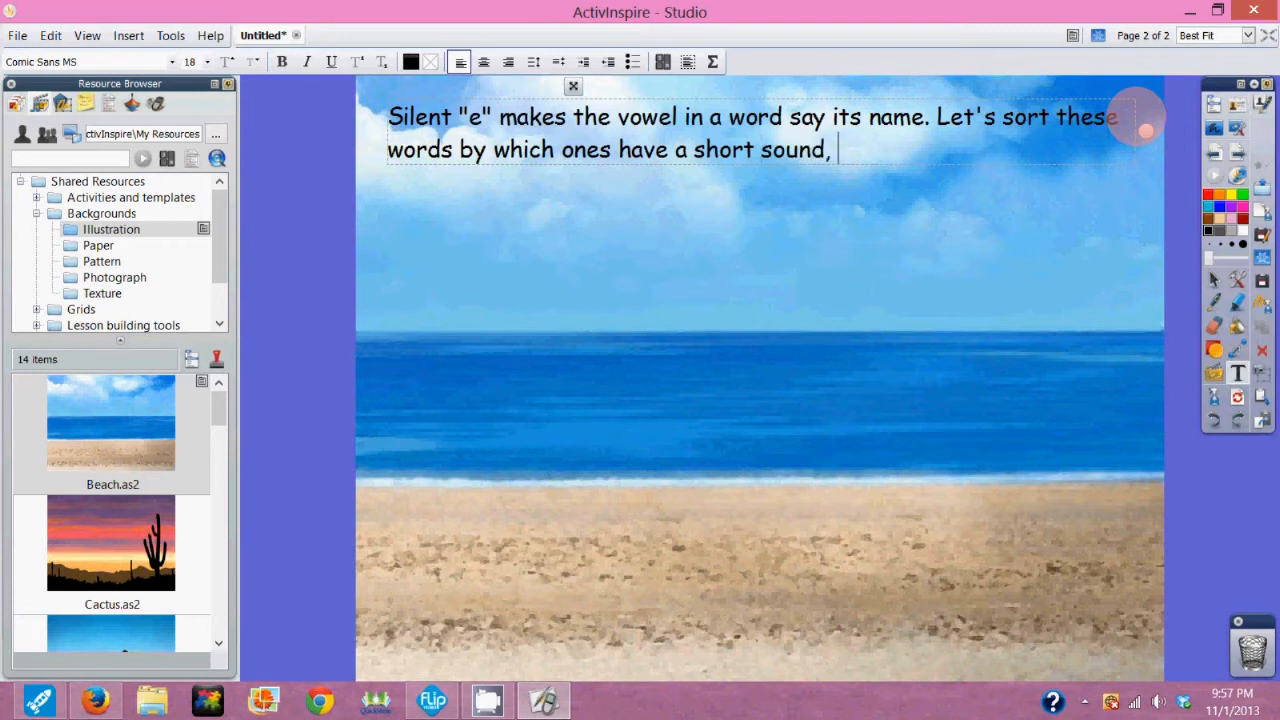
{"action": "type", "text": "and which ones have a"}
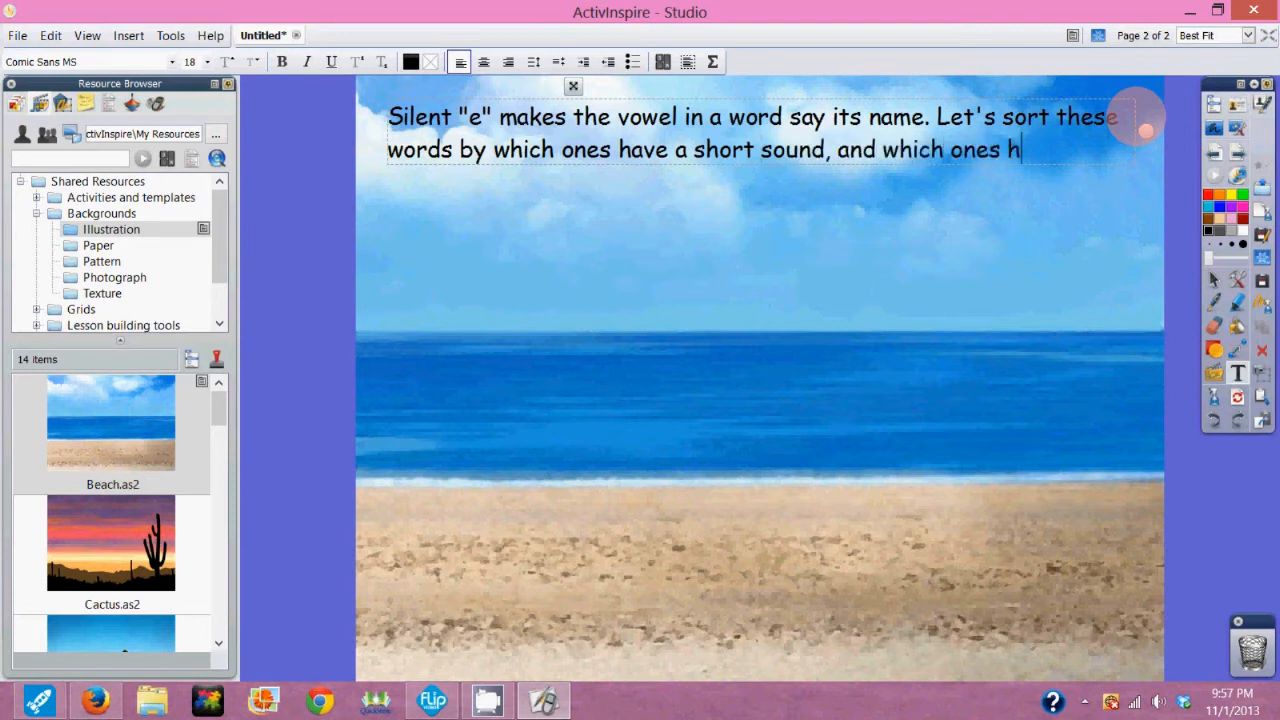